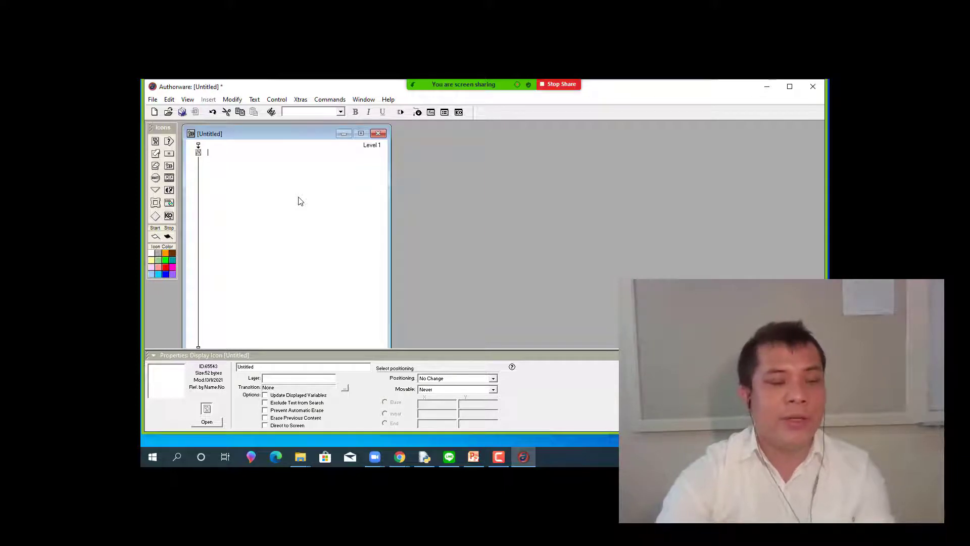
Draw a circle near the centre of the untitled display icon's presentation and adjust its placement.
{"action": "double_click", "coordinate": [198, 154]}
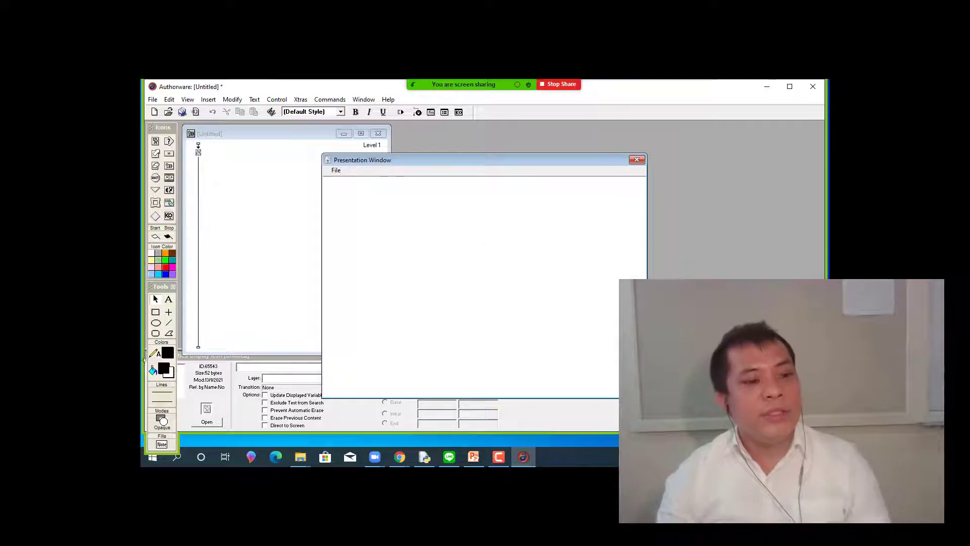
{"action": "left_click", "coordinate": [156, 322]}
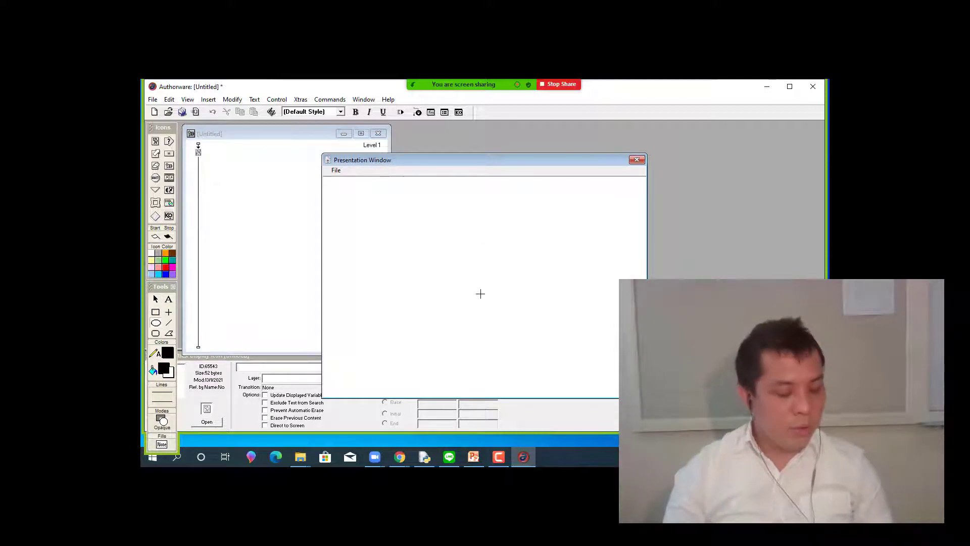
{"action": "left_click_drag", "start_coordinate": [446, 236], "coordinate": [506, 302]}
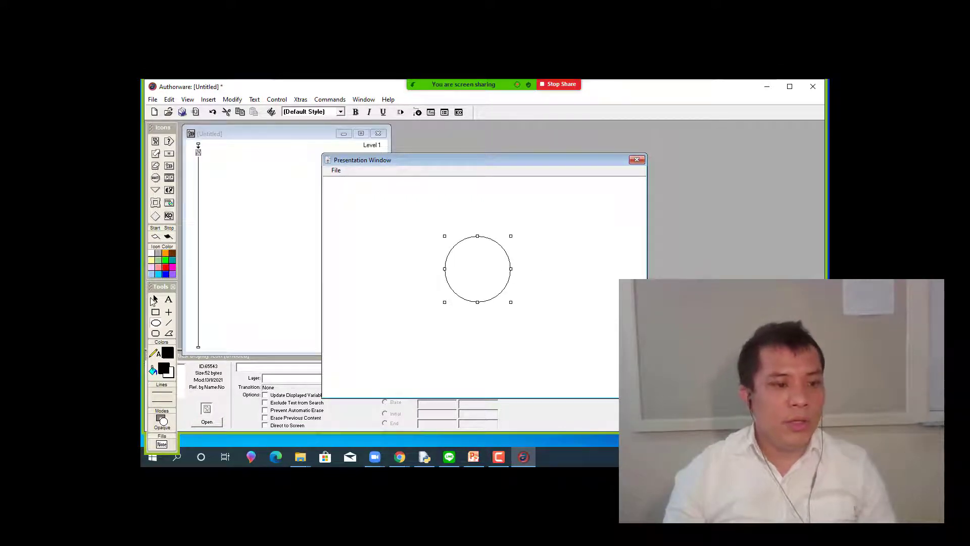
{"action": "left_click", "coordinate": [155, 300]}
{"action": "left_click_drag", "start_coordinate": [508, 289], "coordinate": [509, 303]}
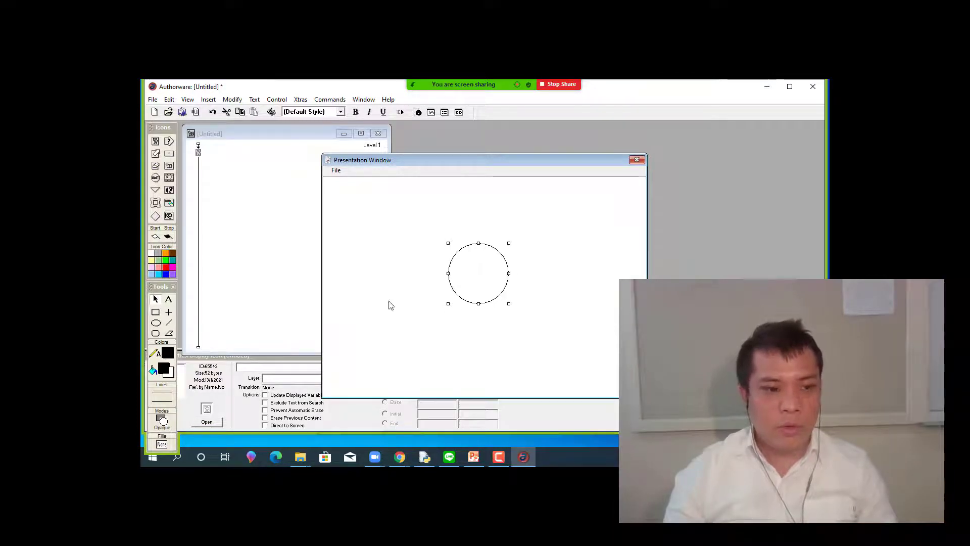
Fill the circle with golden yellow, dismiss the meeting time-limit notice, and keep the circle selected.
{"action": "left_click", "coordinate": [165, 371]}
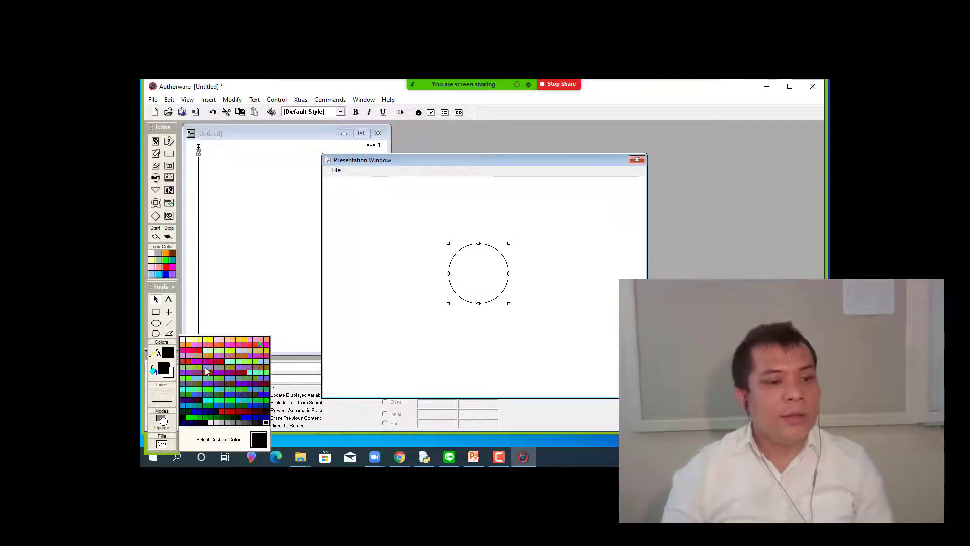
{"action": "left_click", "coordinate": [251, 344]}
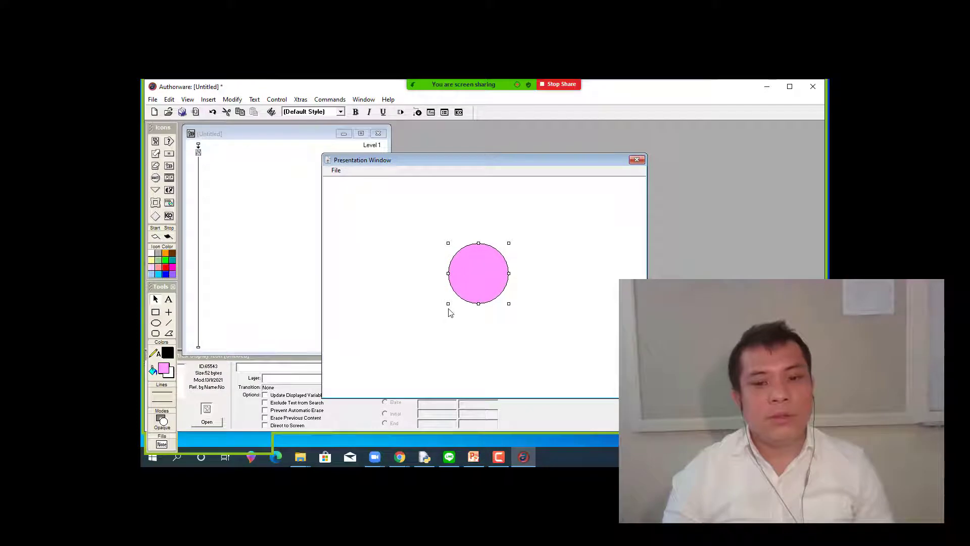
{"action": "left_click", "coordinate": [166, 376]}
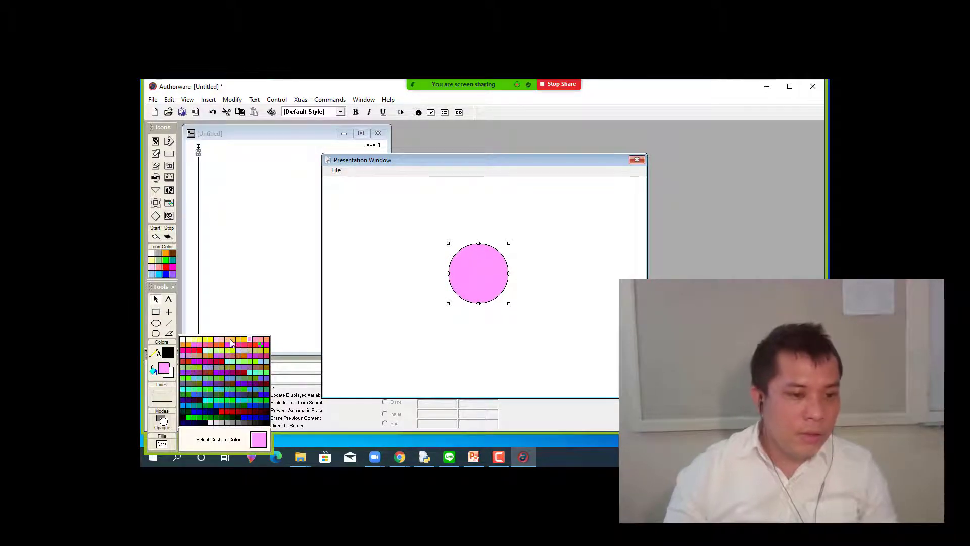
{"action": "left_click", "coordinate": [244, 342]}
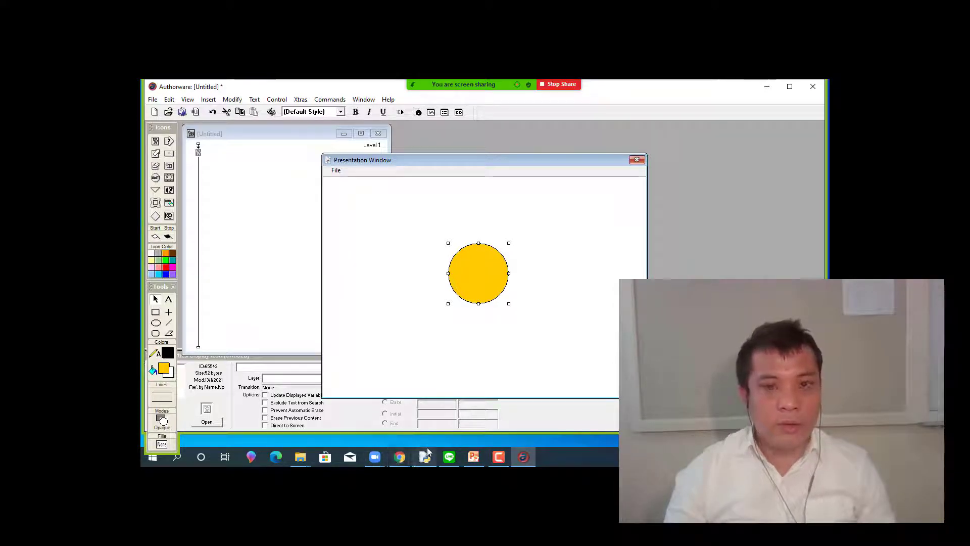
{"action": "mouse_move", "coordinate": [413, 459]}
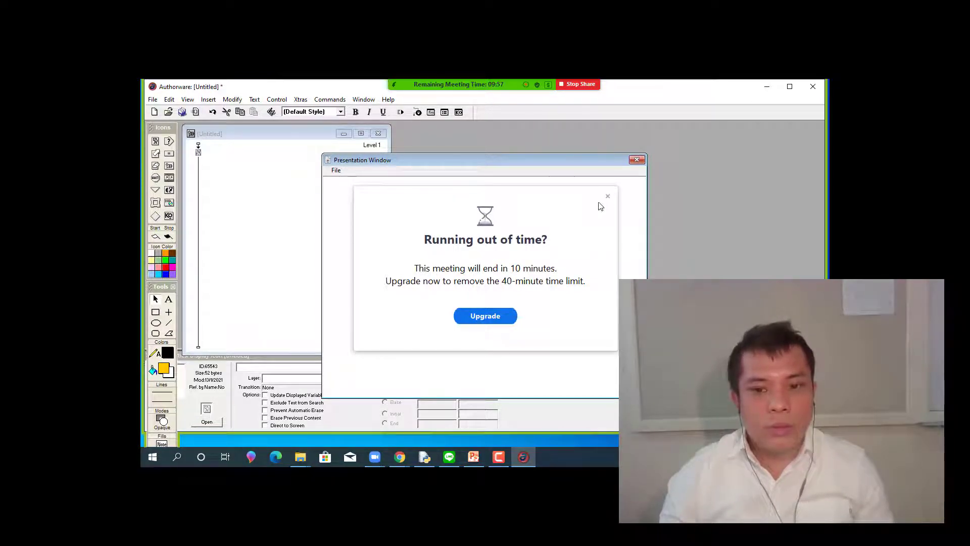
{"action": "left_click", "coordinate": [608, 196]}
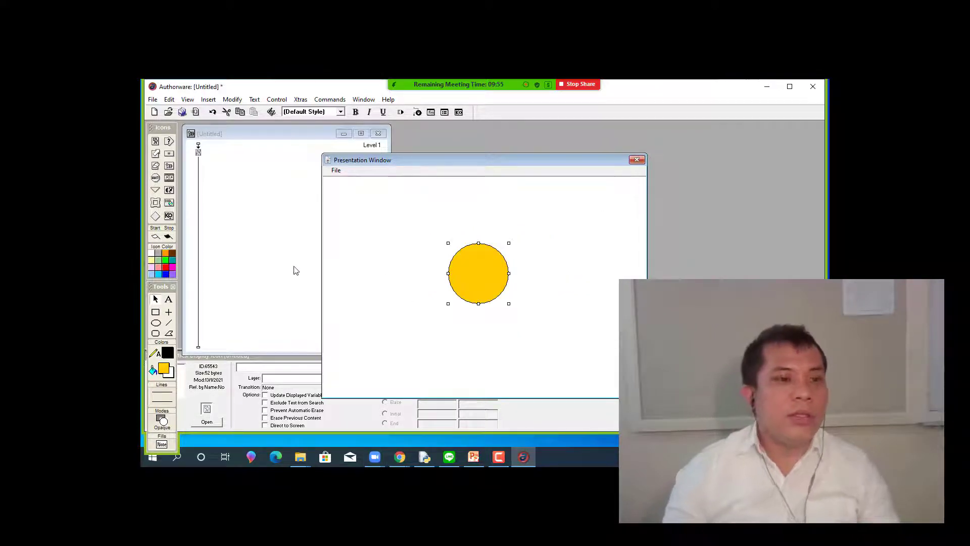
{"action": "left_click", "coordinate": [156, 299]}
{"action": "left_click", "coordinate": [465, 269]}
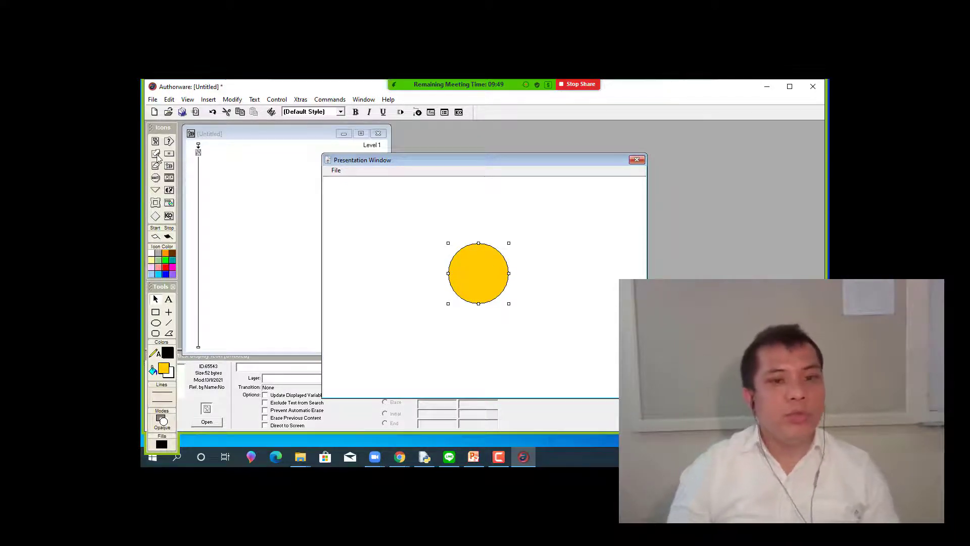
Add a motion icon to the flowline below the display icon and name it "motion".
{"action": "left_click_drag", "start_coordinate": [155, 155], "coordinate": [200, 171]}
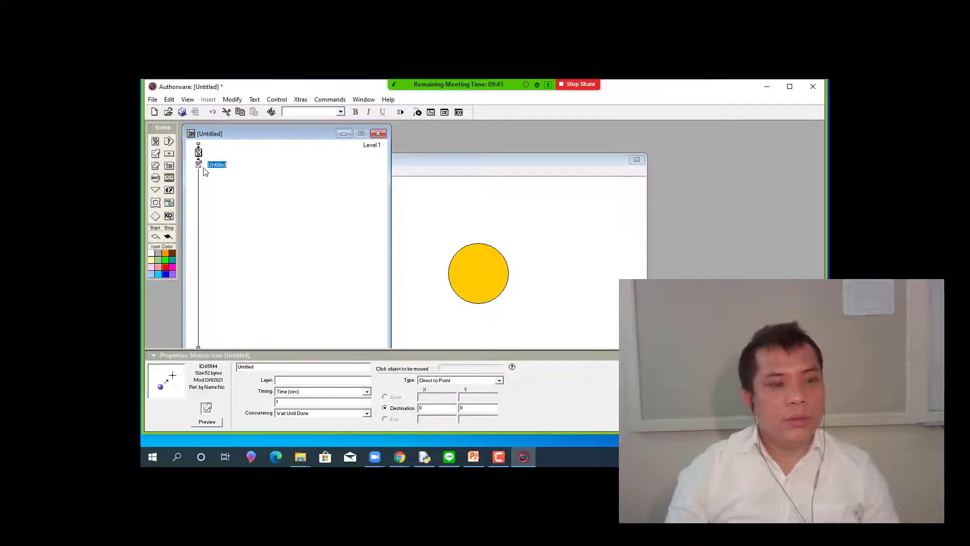
{"action": "key", "text": "BackSpace"}
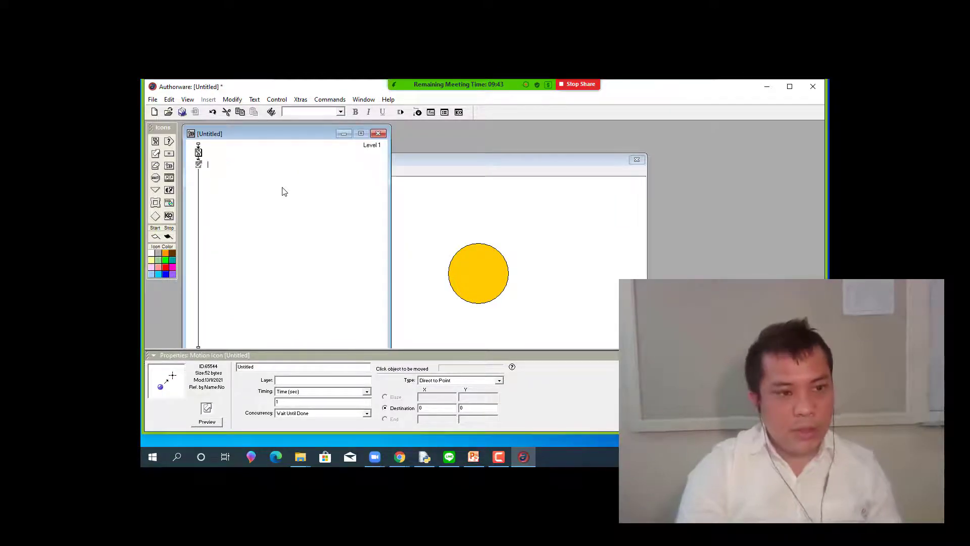
{"action": "type", "text": "mot"}
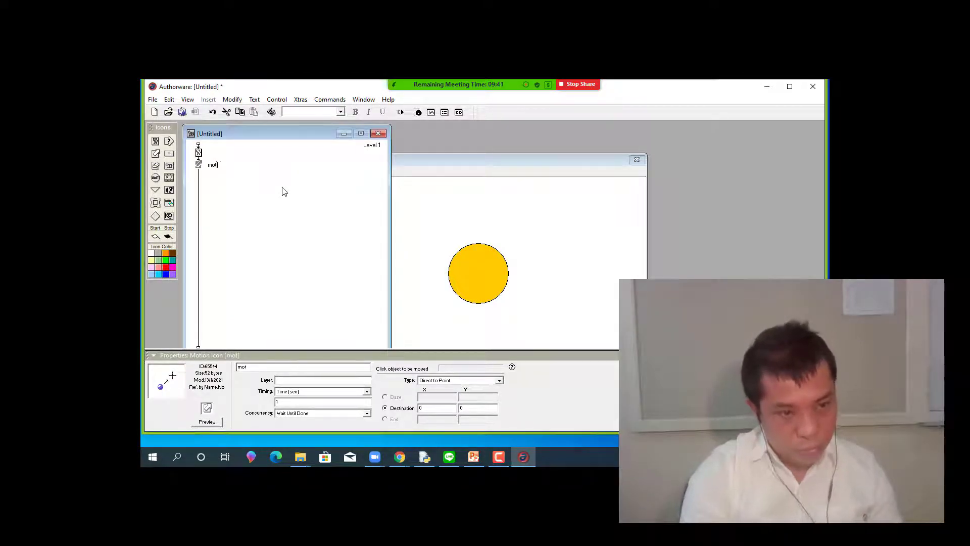
{"action": "type", "text": "ion"}
{"action": "left_click", "coordinate": [304, 199]}
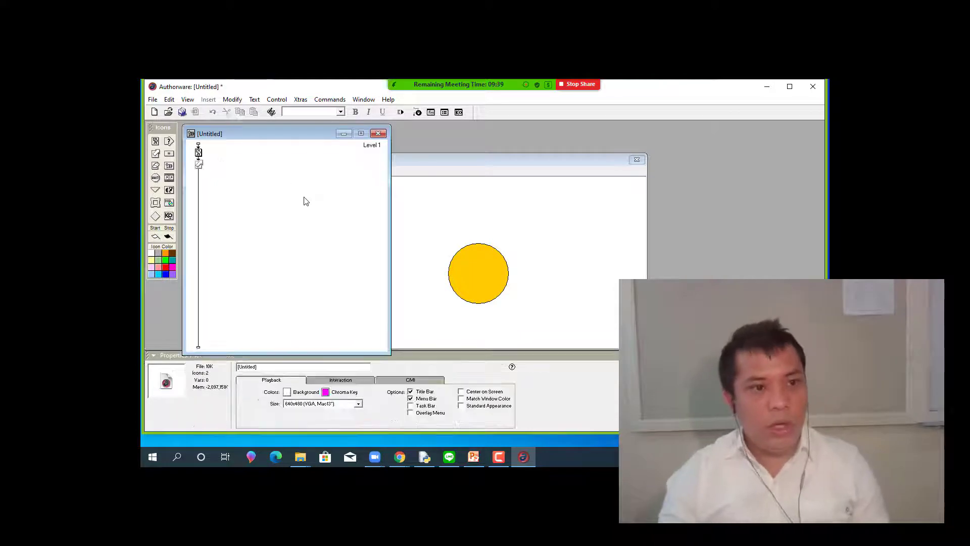
Set the motion icon's timing to 3 seconds, keeping Wait Until Done concurrency and the Direct to Point type.
{"action": "double_click", "coordinate": [199, 165]}
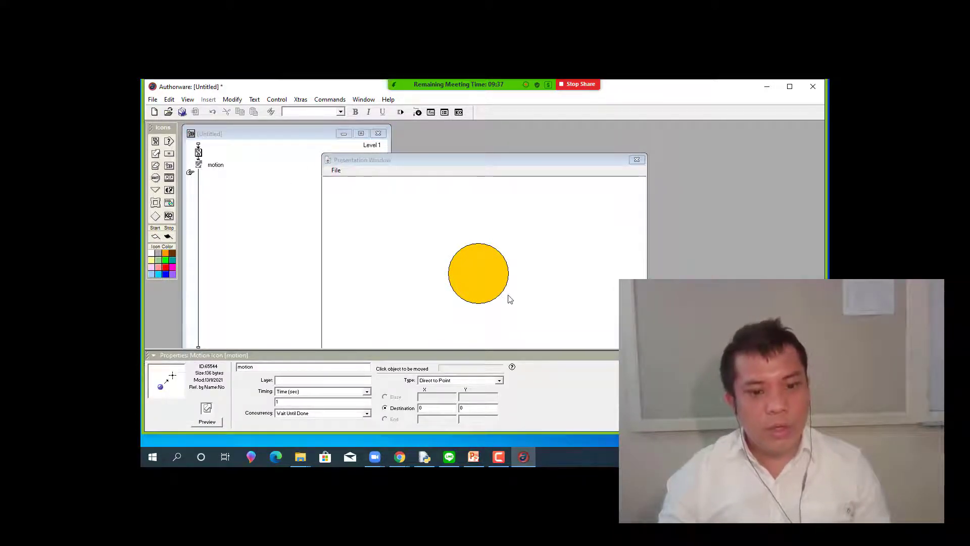
{"action": "double_click", "coordinate": [302, 402]}
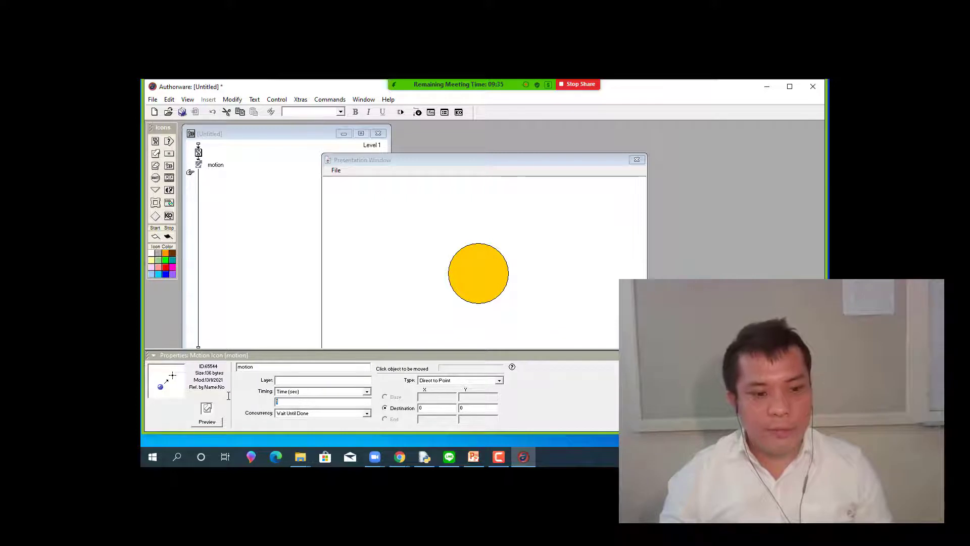
{"action": "type", "text": "3"}
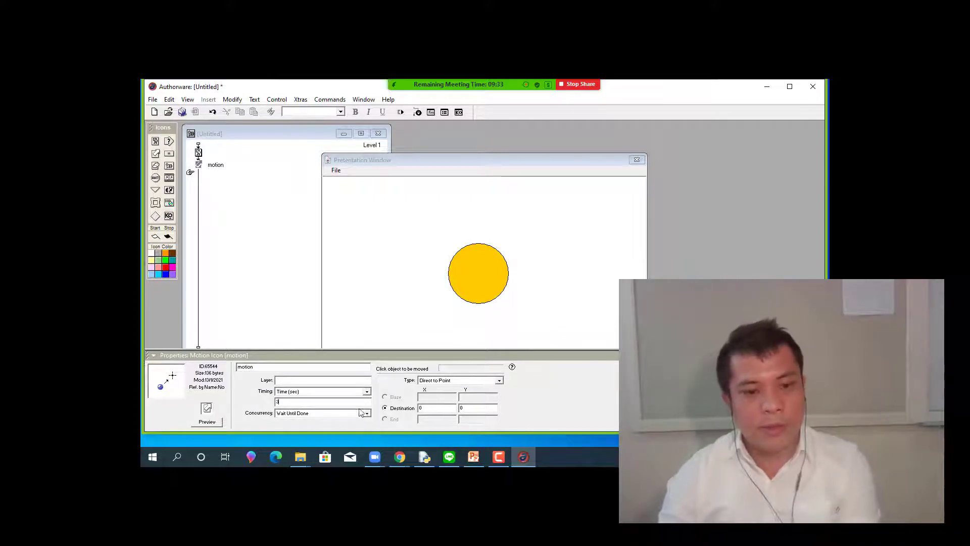
{"action": "left_click", "coordinate": [319, 414]}
{"action": "left_click", "coordinate": [318, 421]}
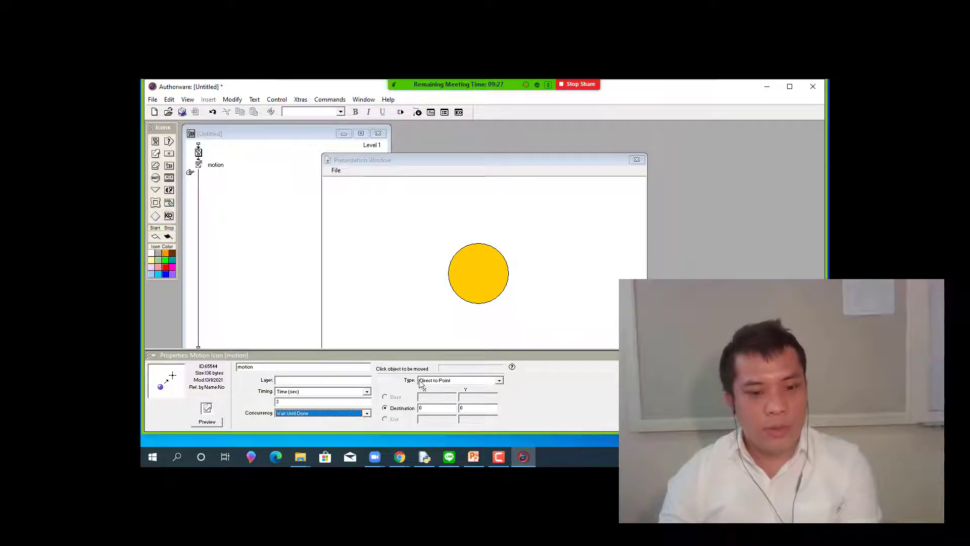
{"action": "left_click", "coordinate": [453, 383]}
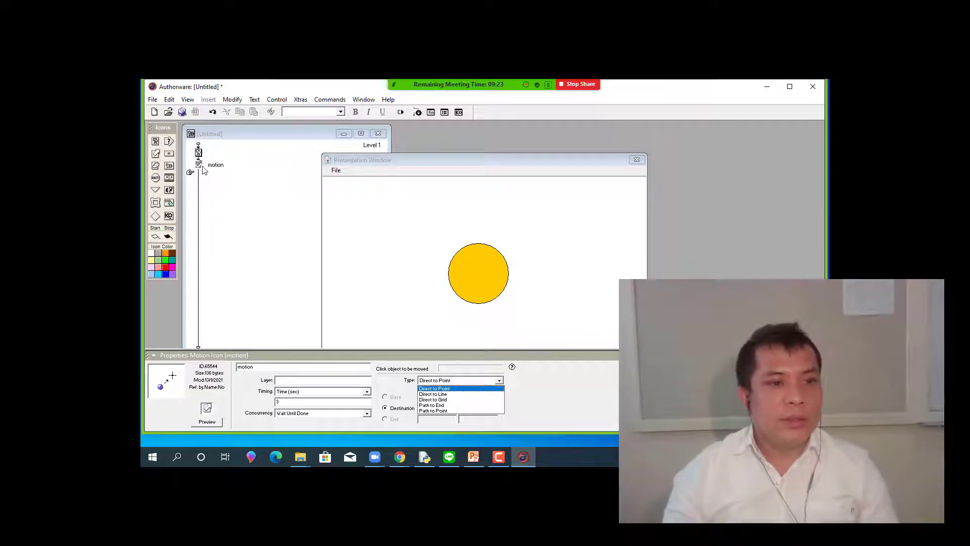
{"action": "left_click", "coordinate": [156, 144]}
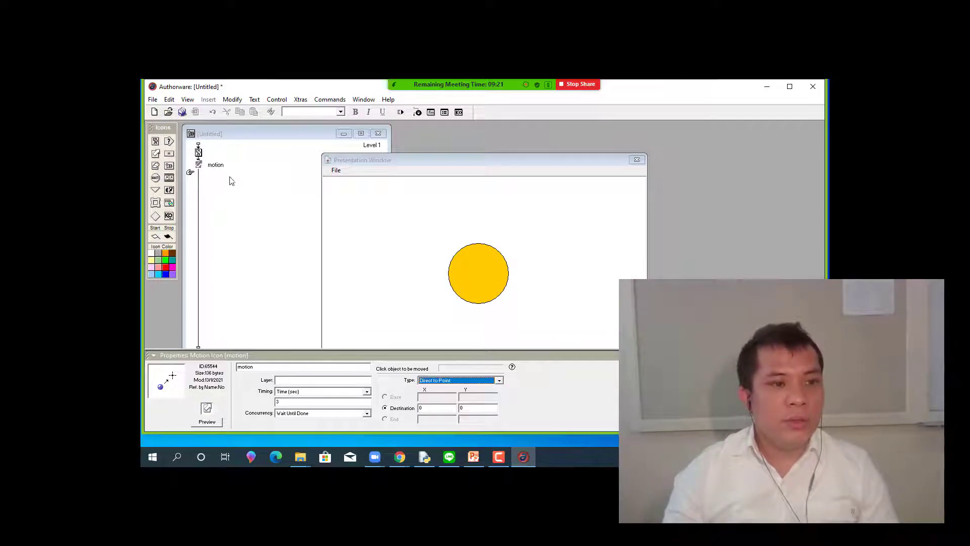
Close the presentation and insert a display icon named "Earth" between the first display icon and the motion icon.
{"action": "left_click", "coordinate": [637, 160]}
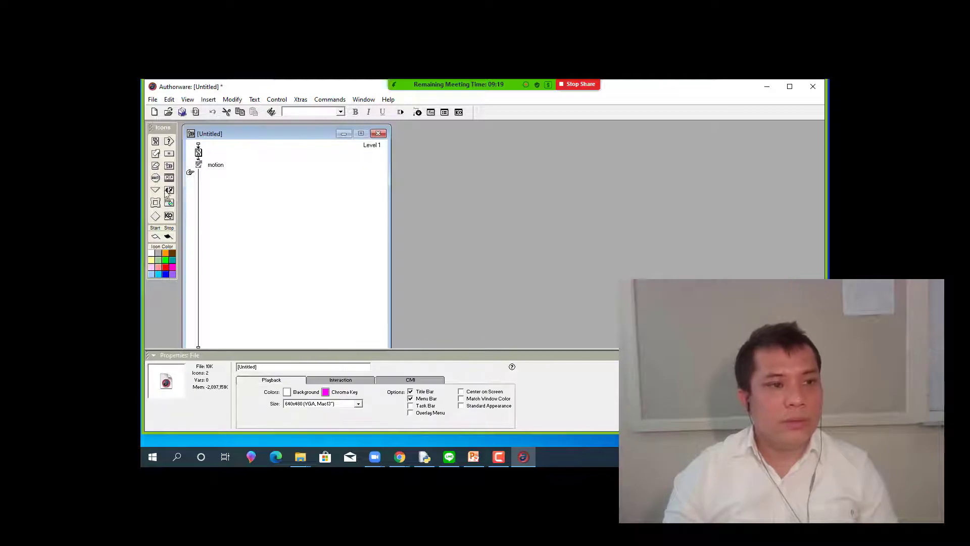
{"action": "left_click_drag", "start_coordinate": [156, 142], "coordinate": [202, 162]}
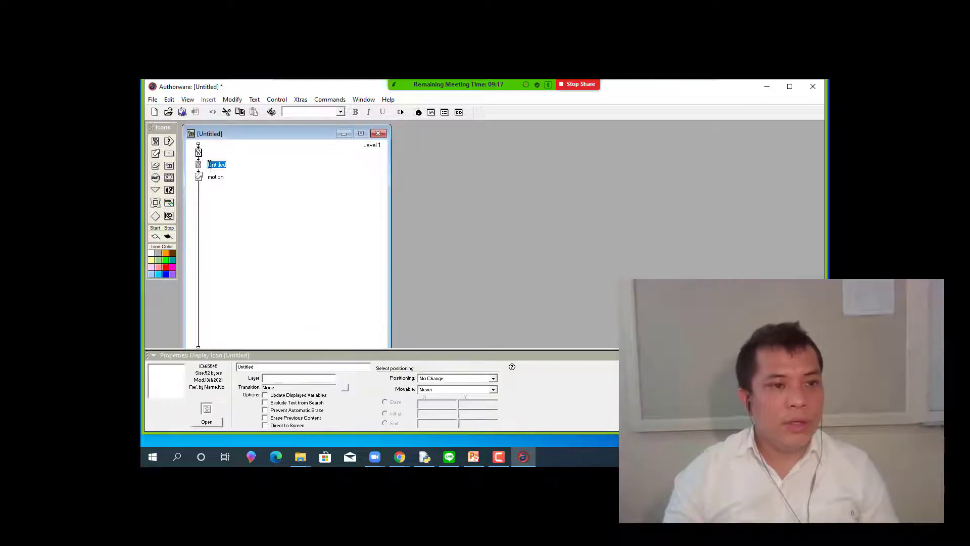
{"action": "key", "text": "BackSpace"}
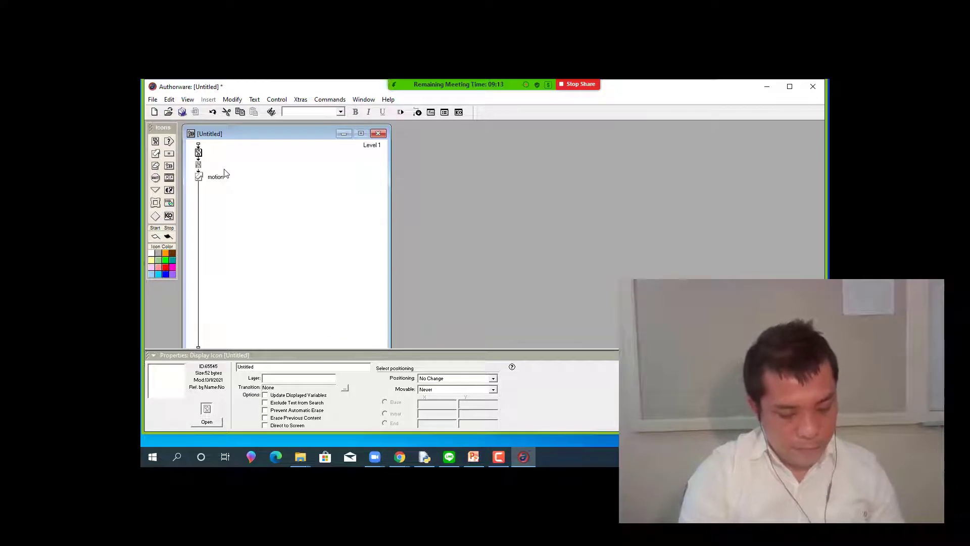
{"action": "type", "text": "Ear"}
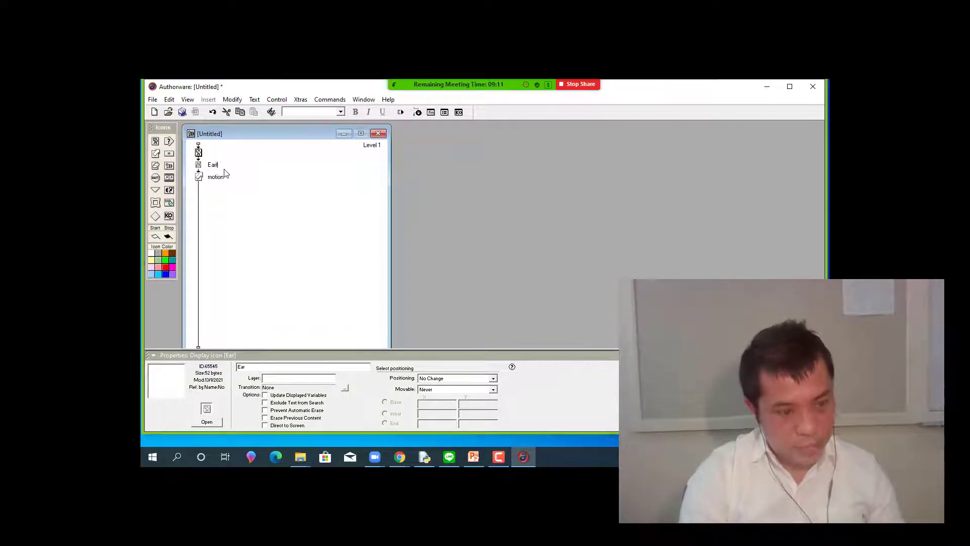
{"action": "type", "text": "th"}
{"action": "left_click", "coordinate": [325, 210]}
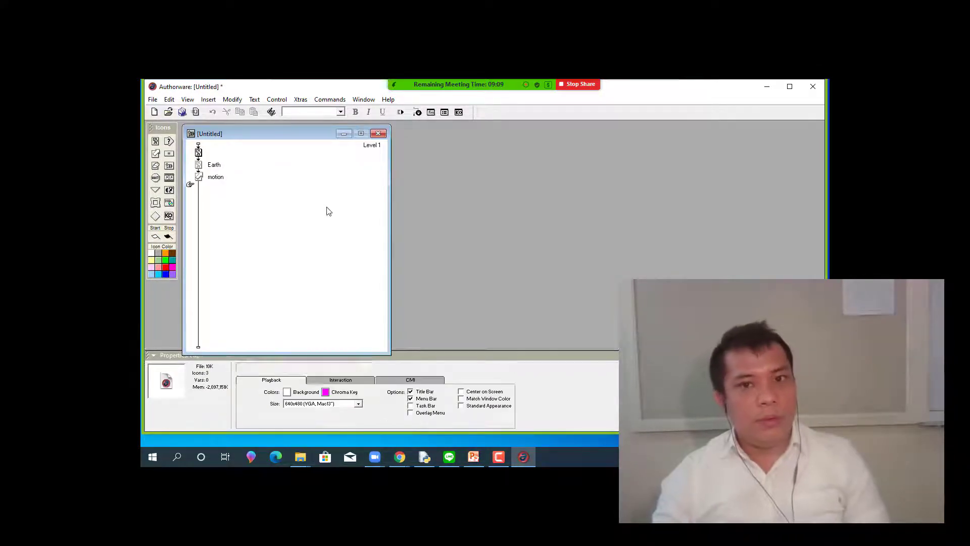
Reopen the yellow circle's display icon and draw a short ray line outward from the circle's right edge.
{"action": "double_click", "coordinate": [199, 165]}
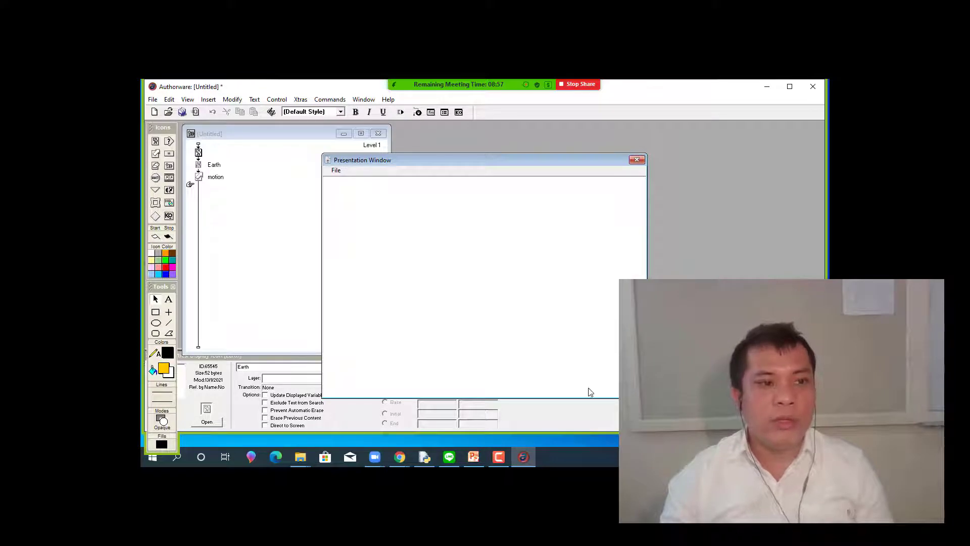
{"action": "double_click", "coordinate": [199, 152]}
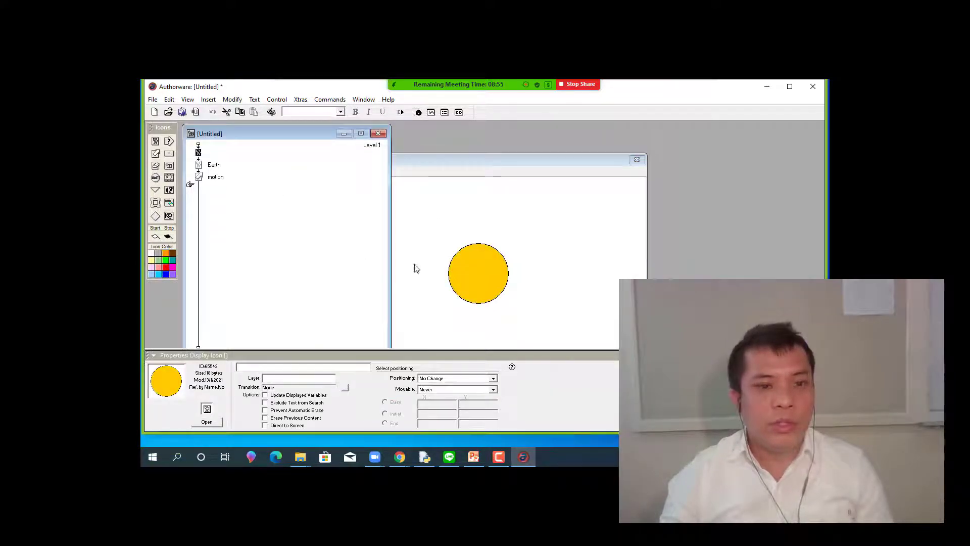
{"action": "left_click", "coordinate": [481, 289]}
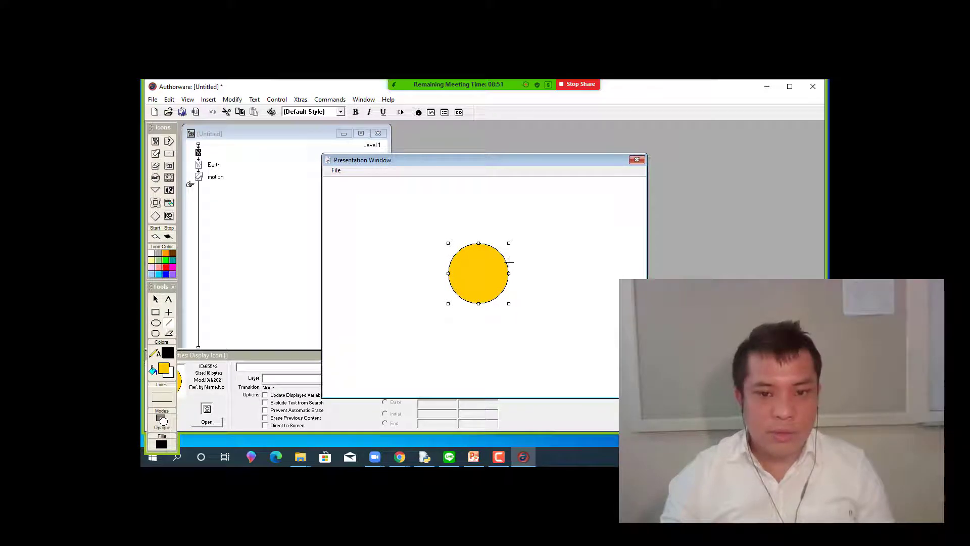
{"action": "left_click", "coordinate": [508, 267]}
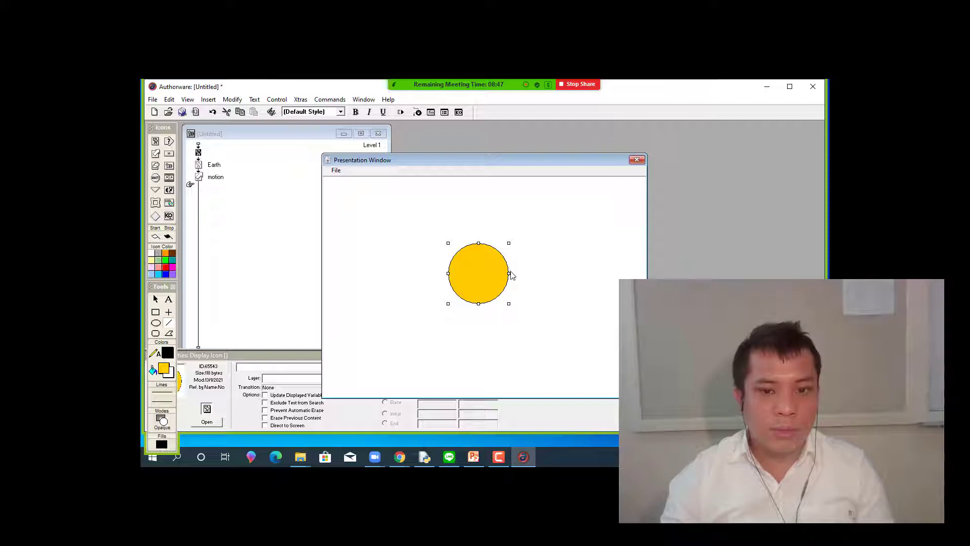
{"action": "left_click_drag", "start_coordinate": [512, 271], "coordinate": [559, 266]}
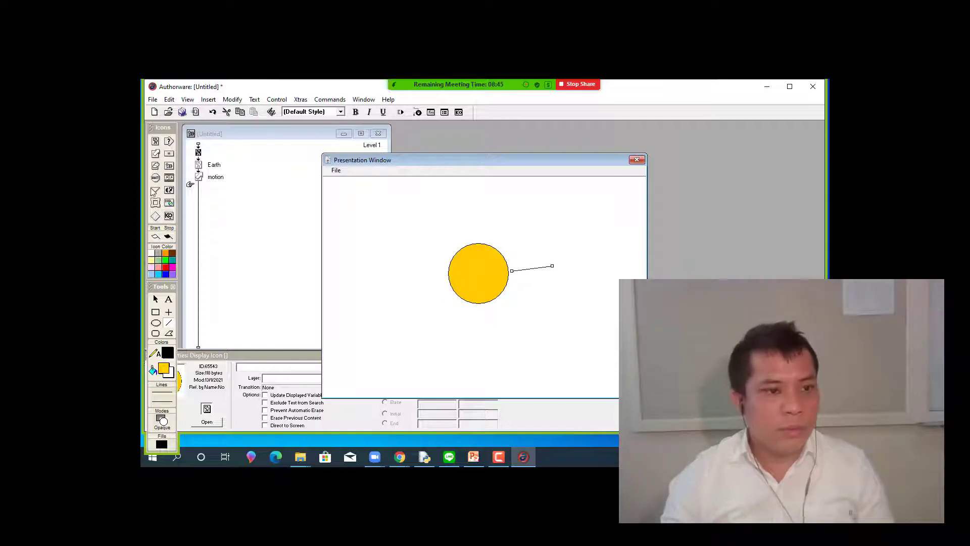
{"action": "left_click", "coordinate": [532, 269]}
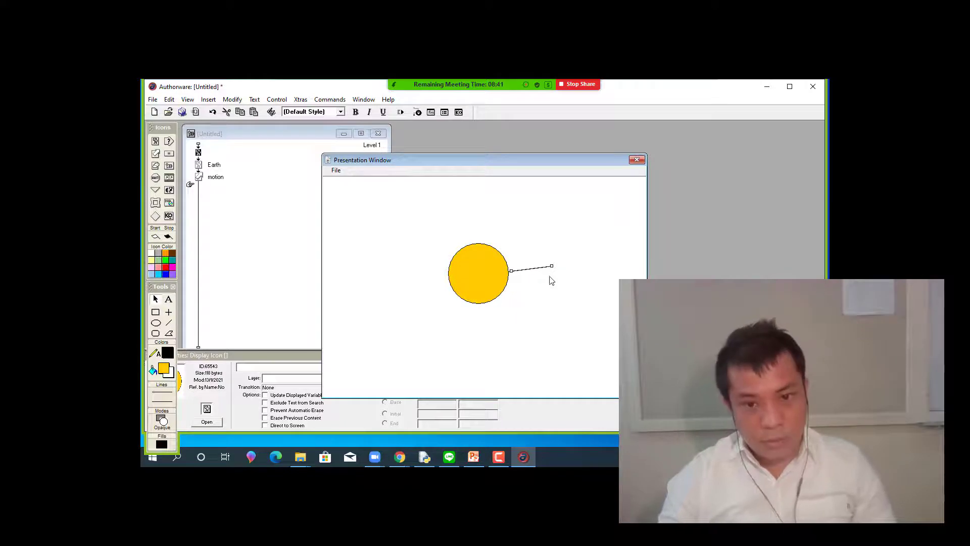
Try placing duplicates of the ray beside the circle's lower-right edge and delete them.
{"action": "left_click_drag", "start_coordinate": [523, 303], "coordinate": [524, 297]}
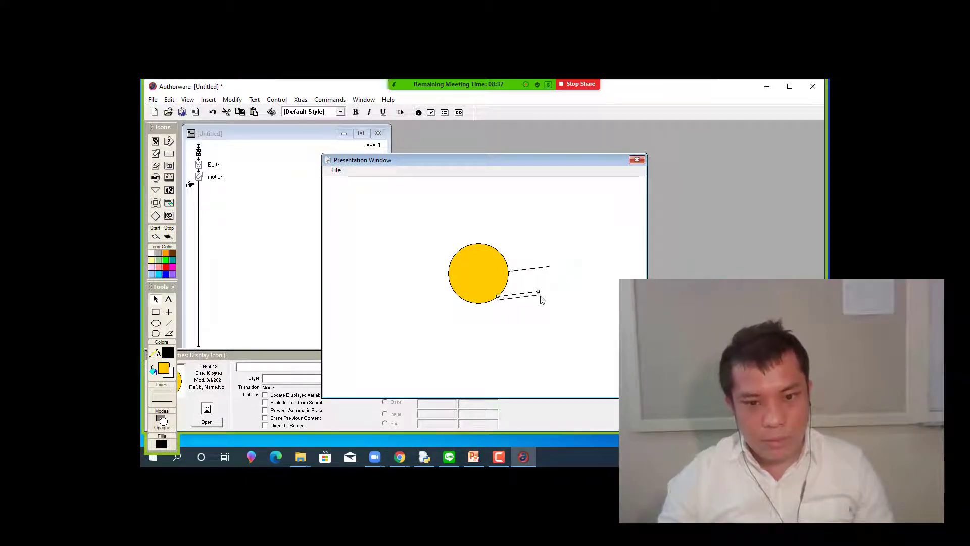
{"action": "key", "text": "Delete"}
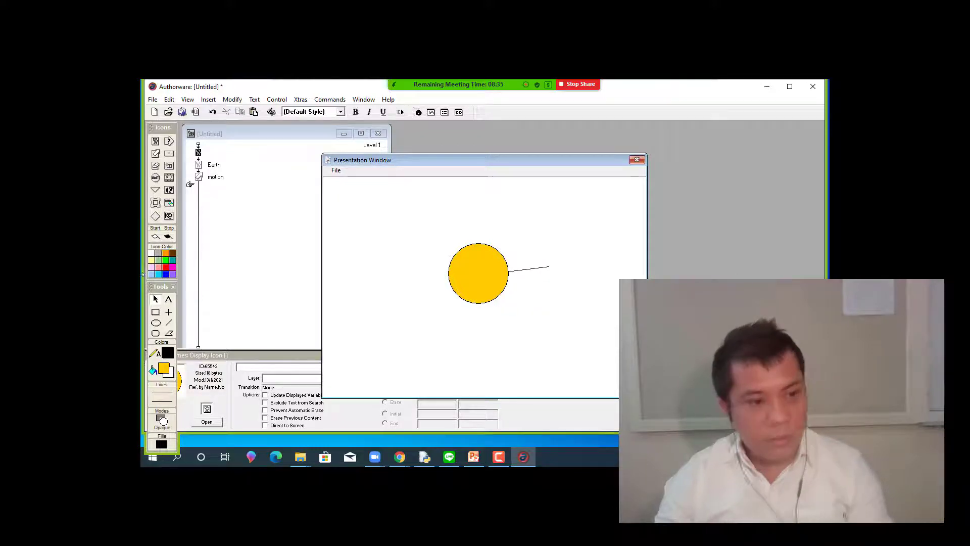
Draw nine more straight ray lines outward around the yellow circle with the Line tool.
{"action": "left_click", "coordinate": [169, 323]}
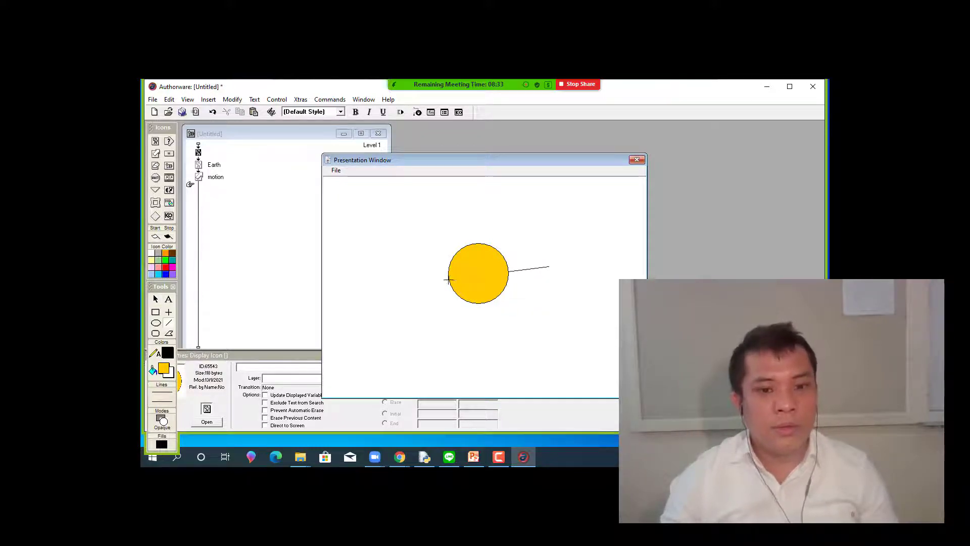
{"action": "left_click_drag", "start_coordinate": [448, 279], "coordinate": [416, 279]}
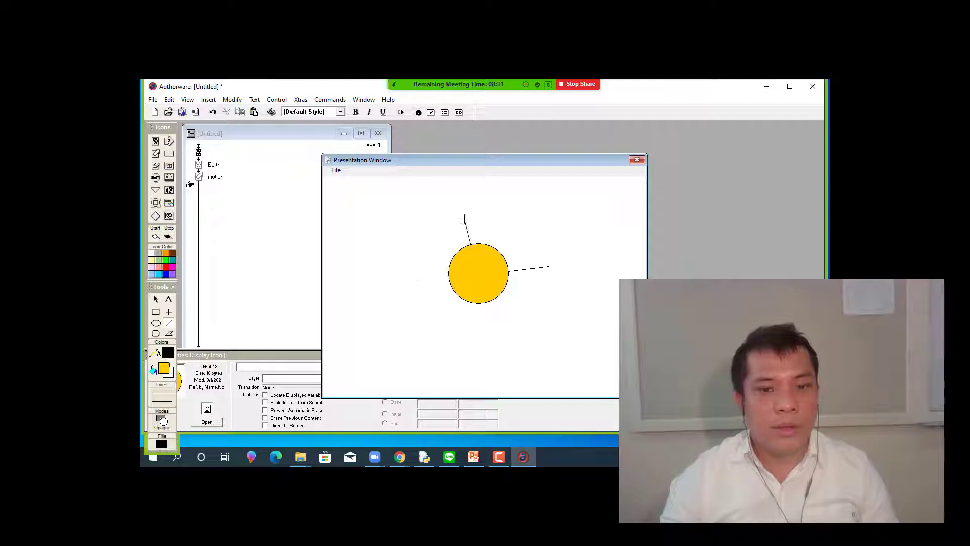
{"action": "left_click_drag", "start_coordinate": [465, 219], "coordinate": [464, 211]}
{"action": "left_click_drag", "start_coordinate": [502, 250], "coordinate": [529, 225]}
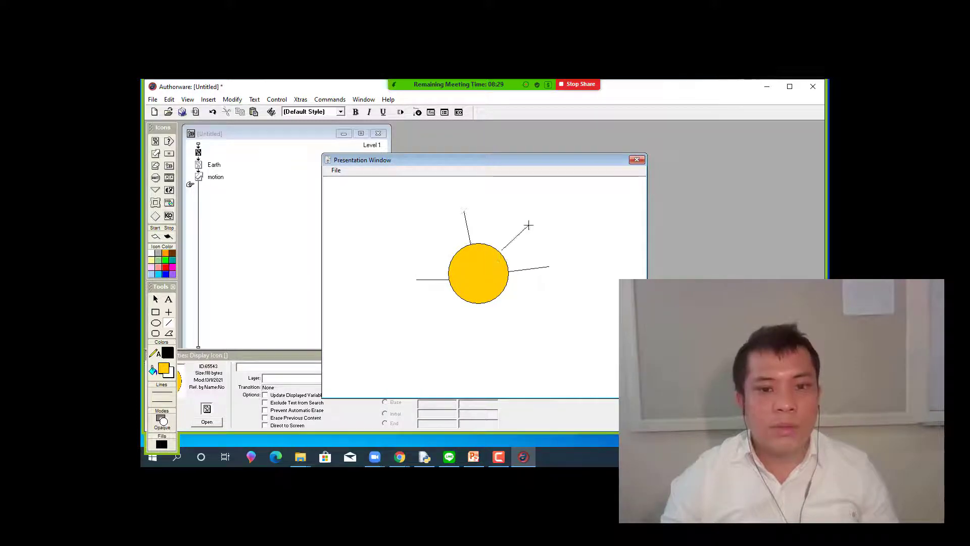
{"action": "left_click_drag", "start_coordinate": [451, 262], "coordinate": [416, 249]}
{"action": "left_click_drag", "start_coordinate": [463, 302], "coordinate": [439, 334]}
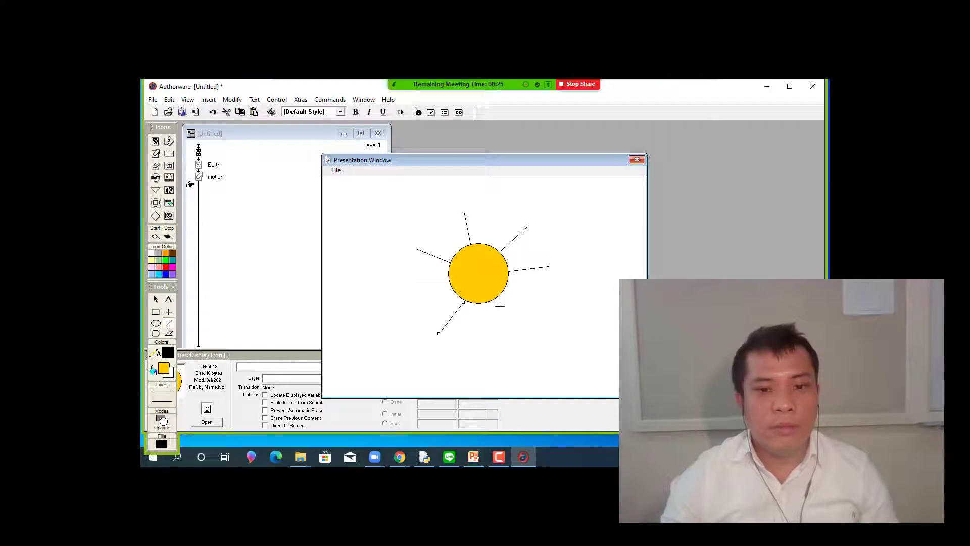
{"action": "left_click_drag", "start_coordinate": [514, 327], "coordinate": [515, 327]}
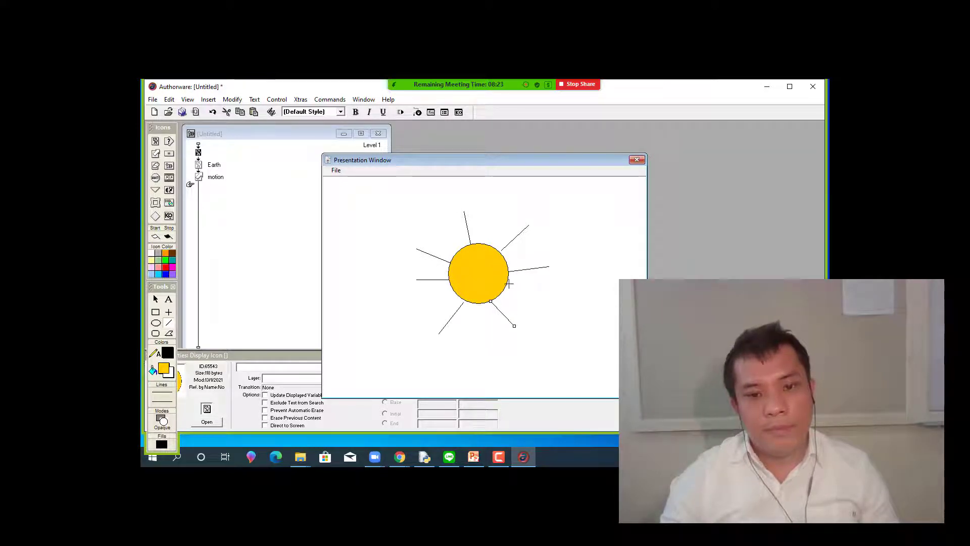
{"action": "left_click_drag", "start_coordinate": [508, 283], "coordinate": [591, 297]}
{"action": "left_click_drag", "start_coordinate": [454, 291], "coordinate": [416, 309]}
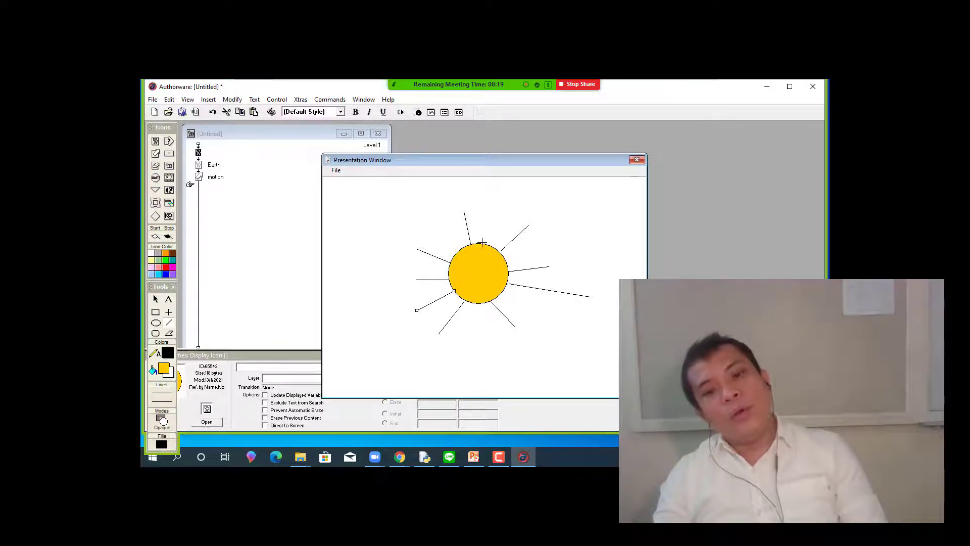
{"action": "left_click_drag", "start_coordinate": [482, 243], "coordinate": [492, 213]}
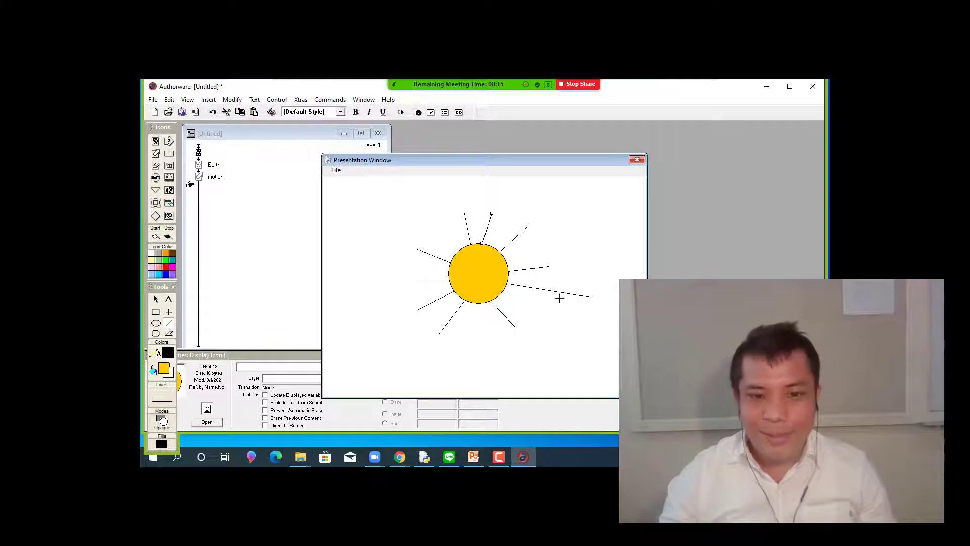
Shorten the long ray beside the circle's lower-right edge and select the circle together with all its rays.
{"action": "left_click", "coordinate": [156, 298]}
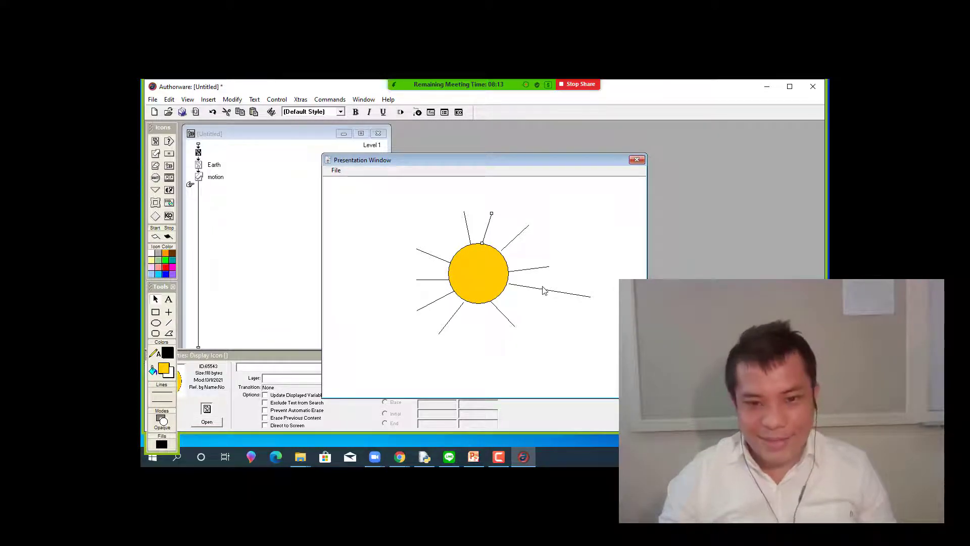
{"action": "left_click_drag", "start_coordinate": [541, 289], "coordinate": [567, 292]}
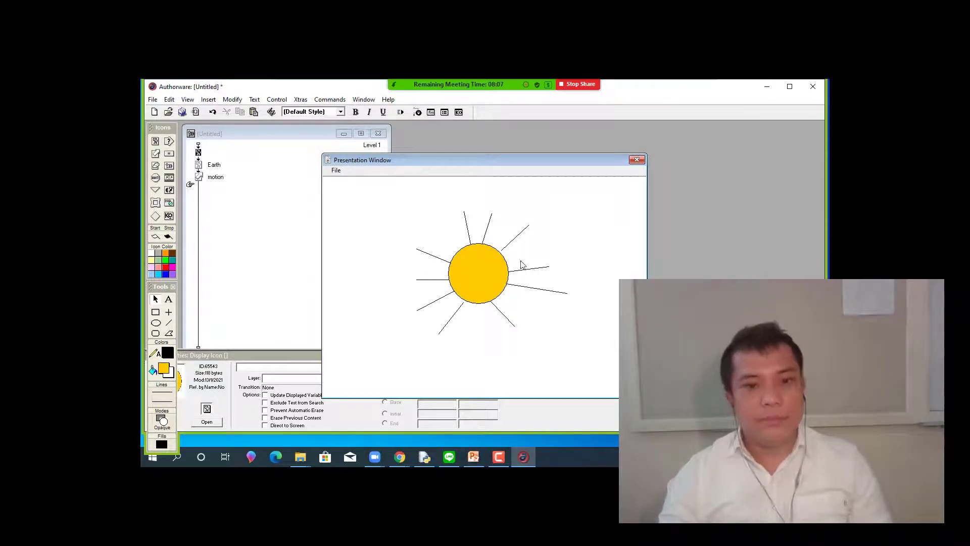
{"action": "left_click_drag", "start_coordinate": [364, 206], "coordinate": [590, 369]}
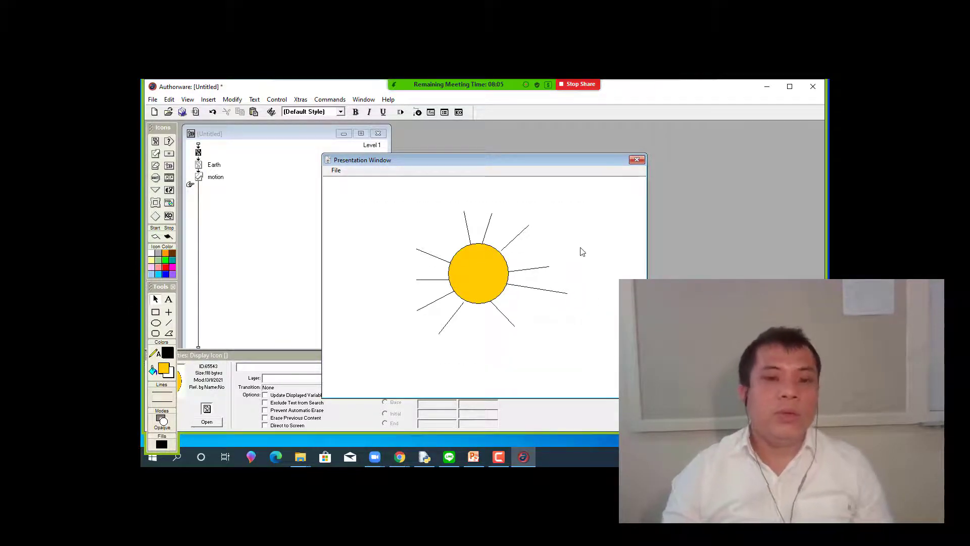
{"action": "left_click_drag", "start_coordinate": [386, 202], "coordinate": [595, 344]}
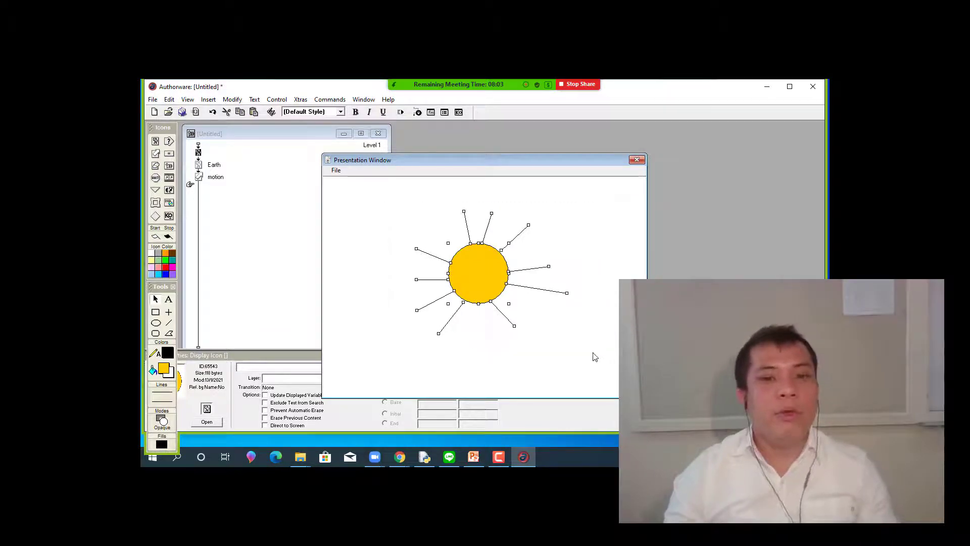
Open the Earth display icon, draw a small circle in the left half of the presentation area and fill it light green.
{"action": "double_click", "coordinate": [197, 165]}
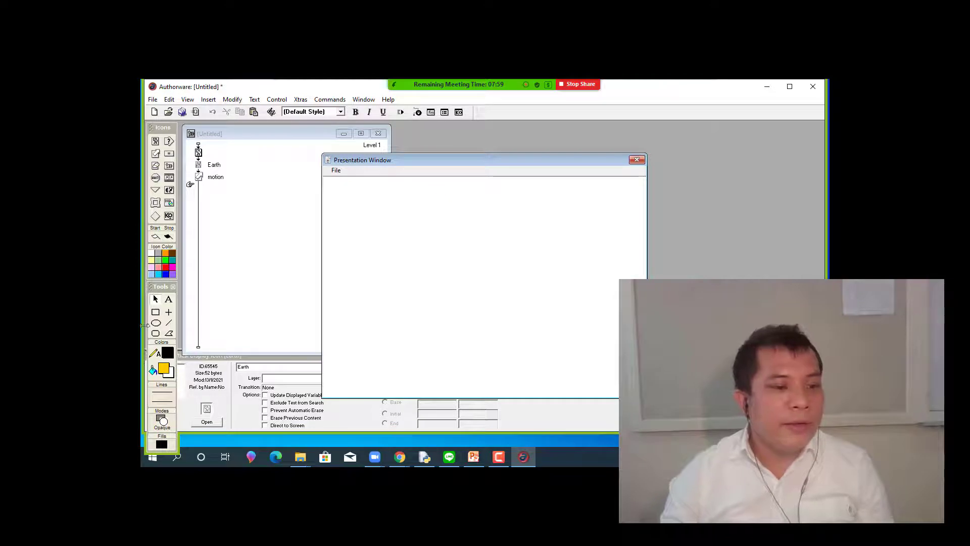
{"action": "left_click", "coordinate": [156, 325]}
{"action": "left_click_drag", "start_coordinate": [379, 264], "coordinate": [406, 288]}
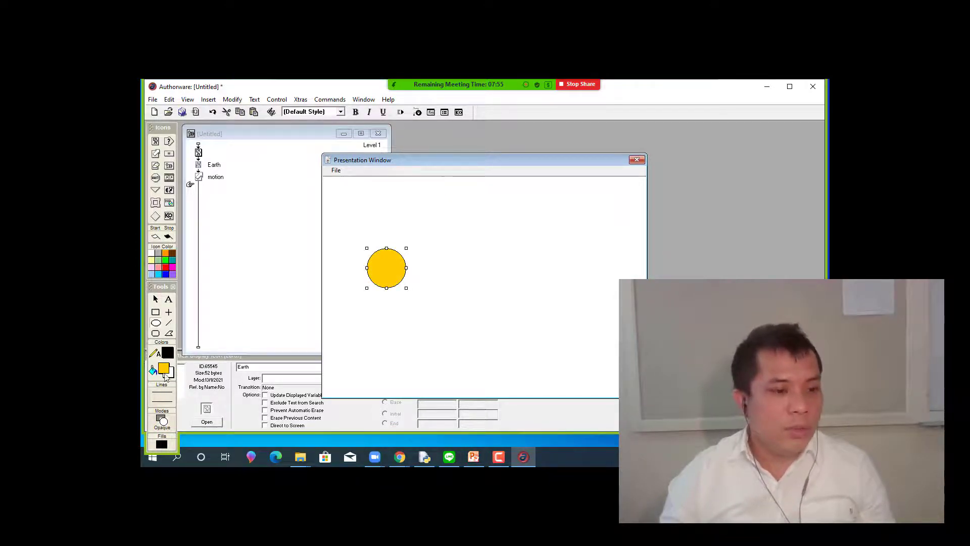
{"action": "left_click", "coordinate": [164, 369]}
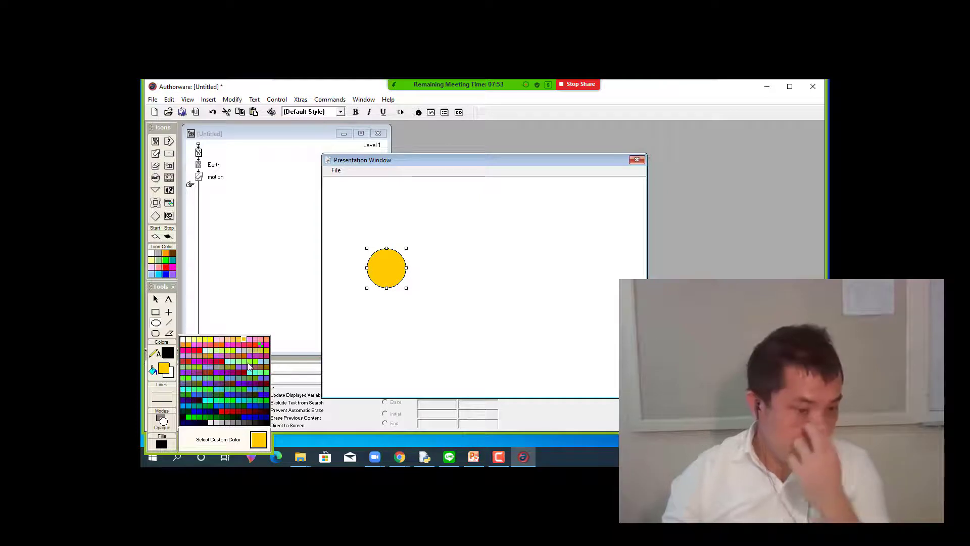
{"action": "left_click", "coordinate": [259, 377]}
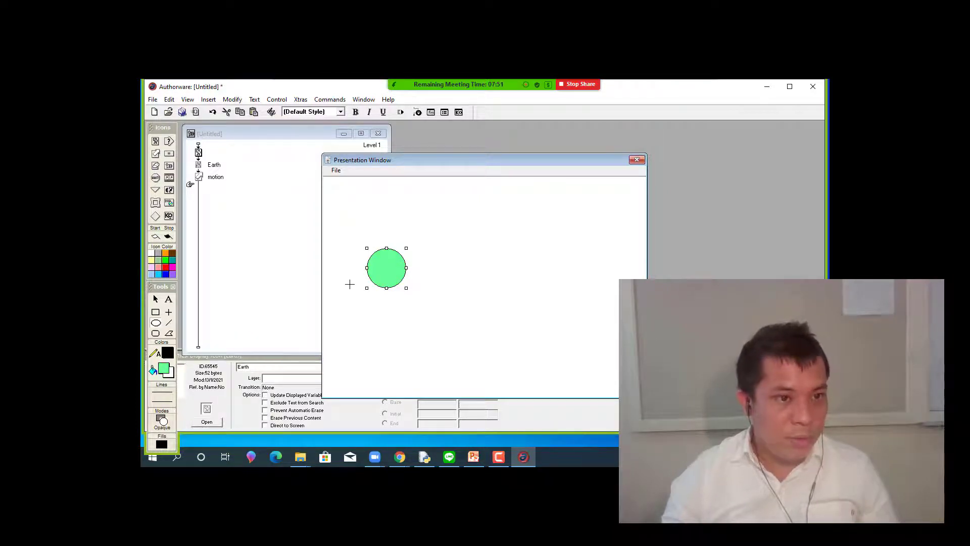
Reopen the Earth display icon and change its circle's fill colour to dark green.
{"action": "left_click", "coordinate": [201, 178]}
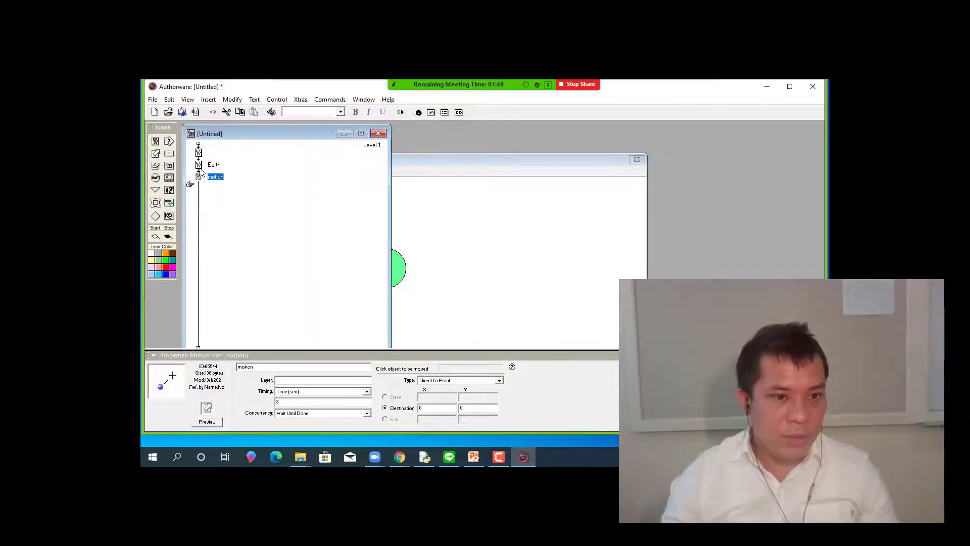
{"action": "left_click", "coordinate": [200, 167]}
{"action": "left_click", "coordinate": [397, 273]}
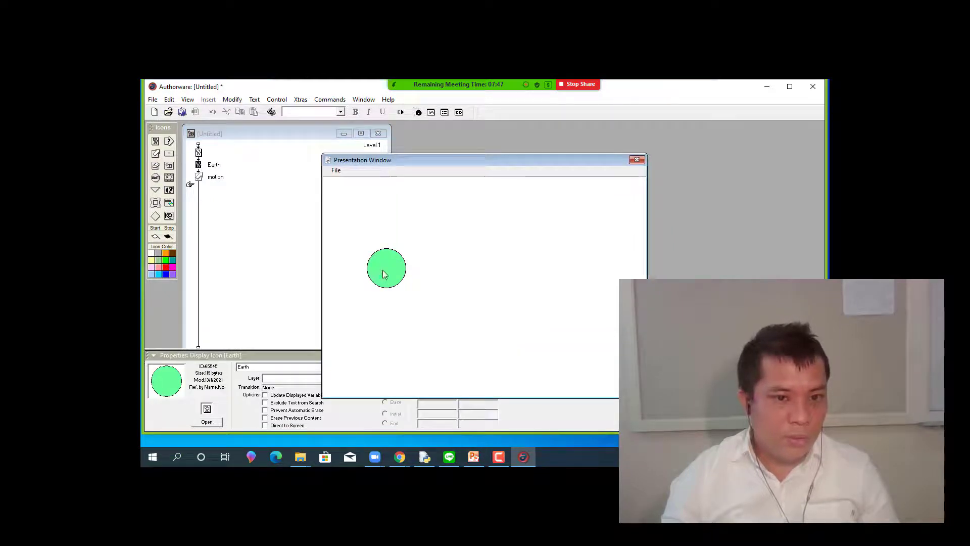
{"action": "left_click", "coordinate": [383, 275]}
{"action": "left_click", "coordinate": [165, 369]}
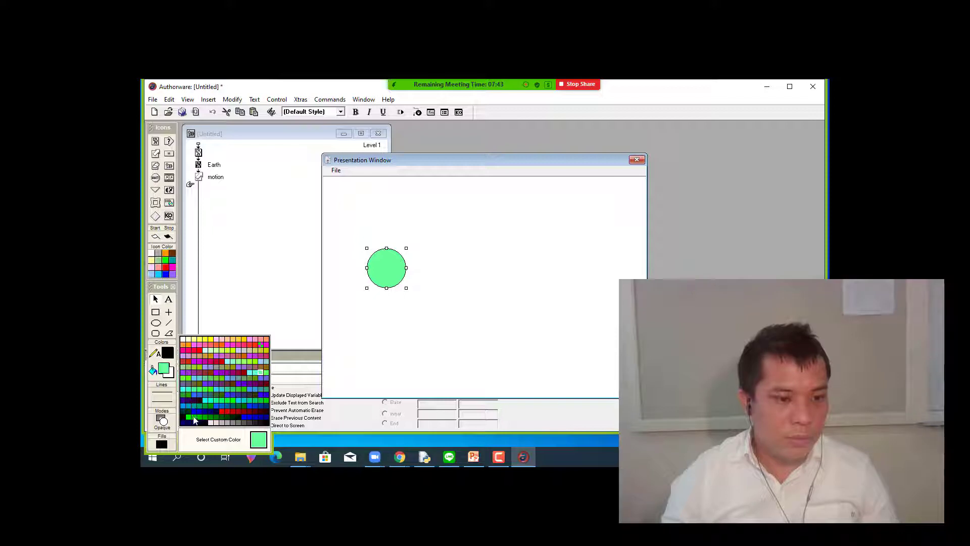
{"action": "left_click", "coordinate": [206, 405]}
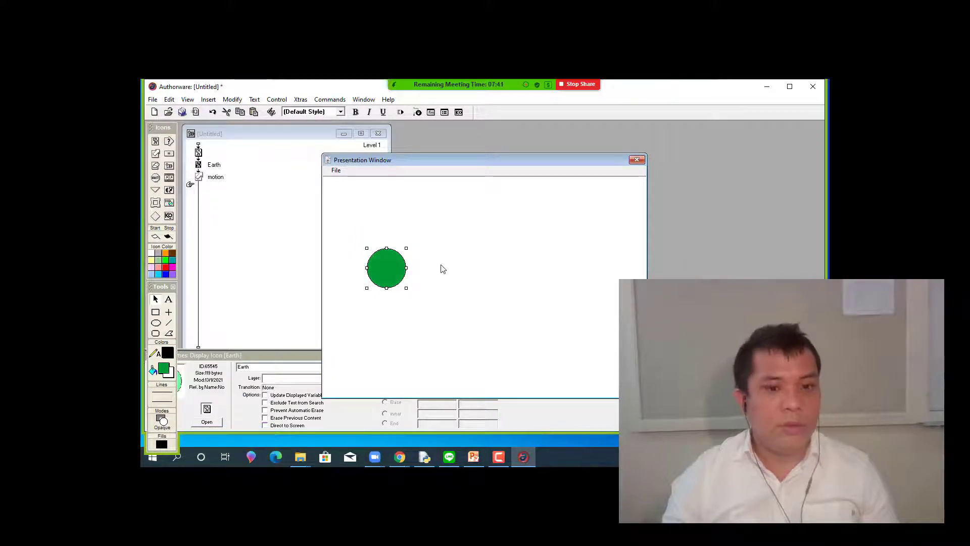
{"action": "left_click", "coordinate": [373, 276]}
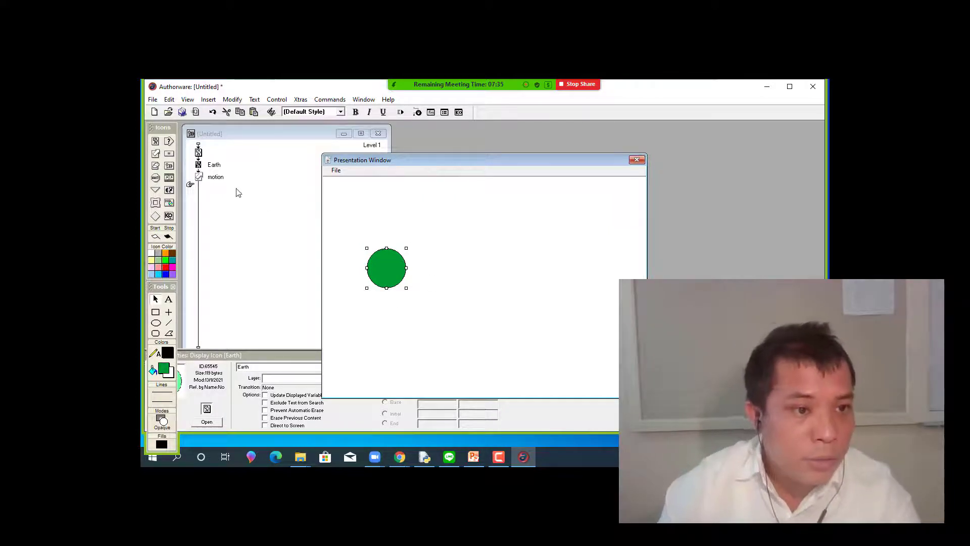
Select the Earth icon on the flowline and bring its green circle into view in the Presentation Window.
{"action": "left_click", "coordinate": [201, 175]}
{"action": "left_click", "coordinate": [199, 177]}
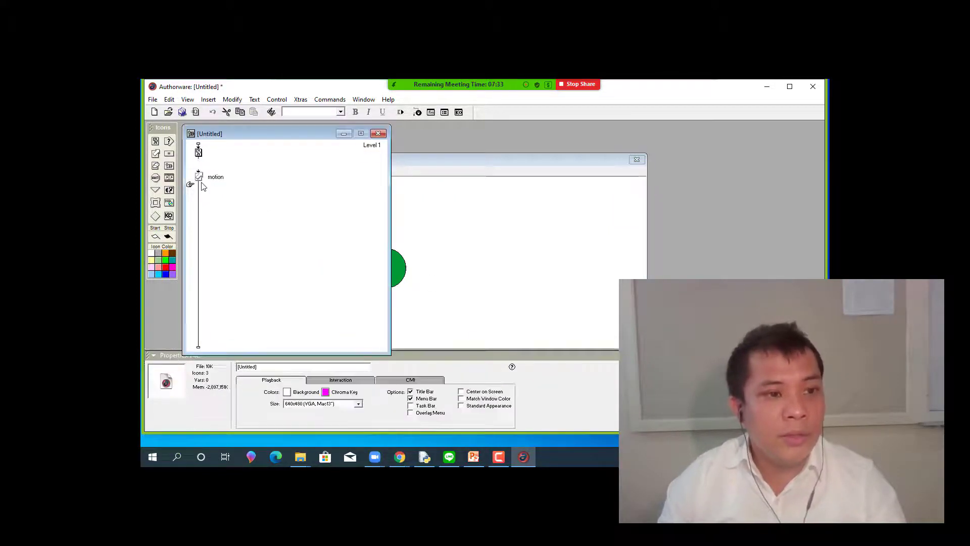
{"action": "left_click", "coordinate": [199, 177]}
{"action": "left_click", "coordinate": [198, 165]}
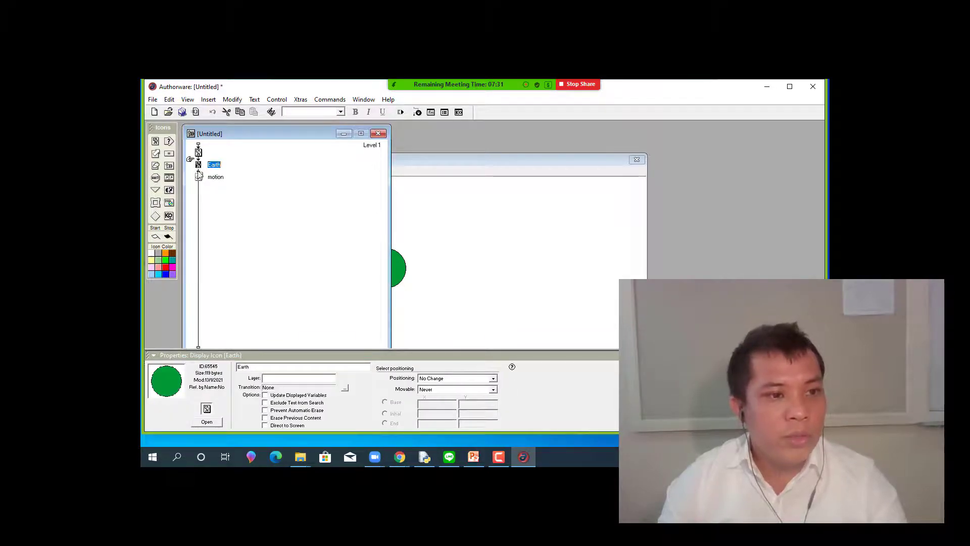
{"action": "left_click", "coordinate": [439, 241]}
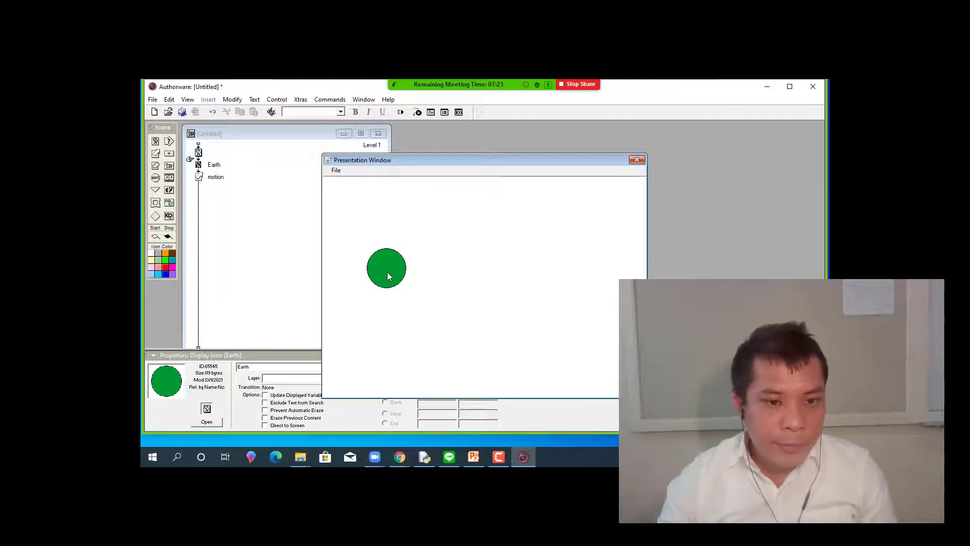
Set the motion icon's type to Path to End, keeping Wait Until Done concurrency.
{"action": "left_click", "coordinate": [199, 178]}
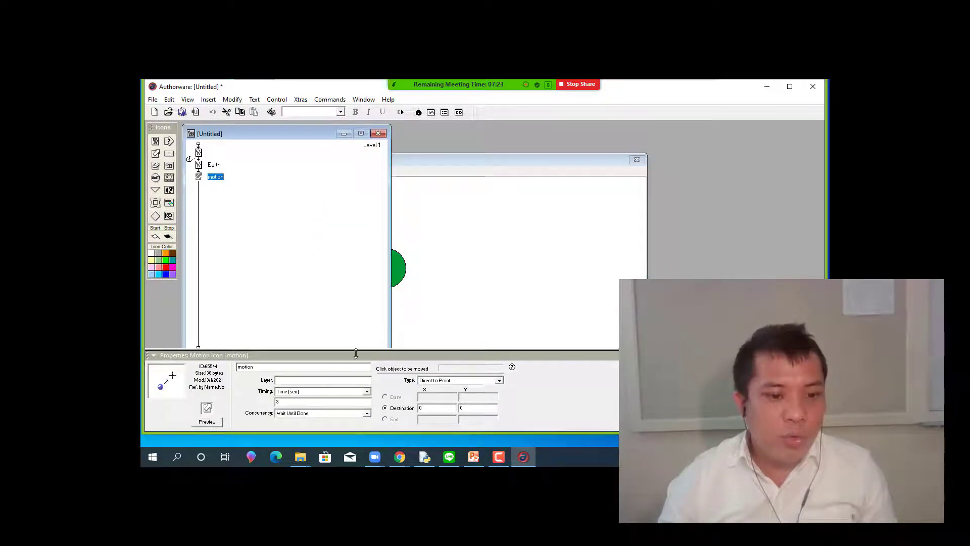
{"action": "left_click", "coordinate": [313, 415]}
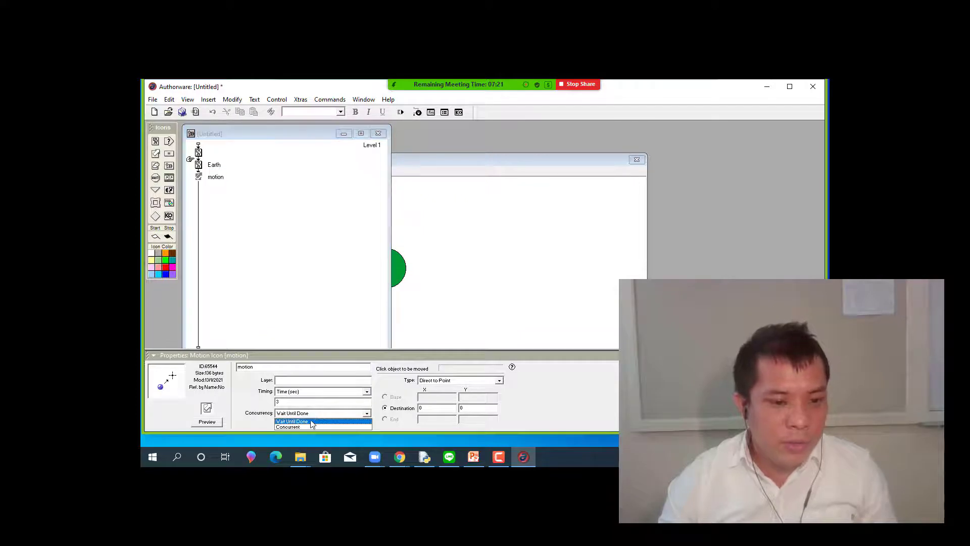
{"action": "left_click", "coordinate": [312, 422]}
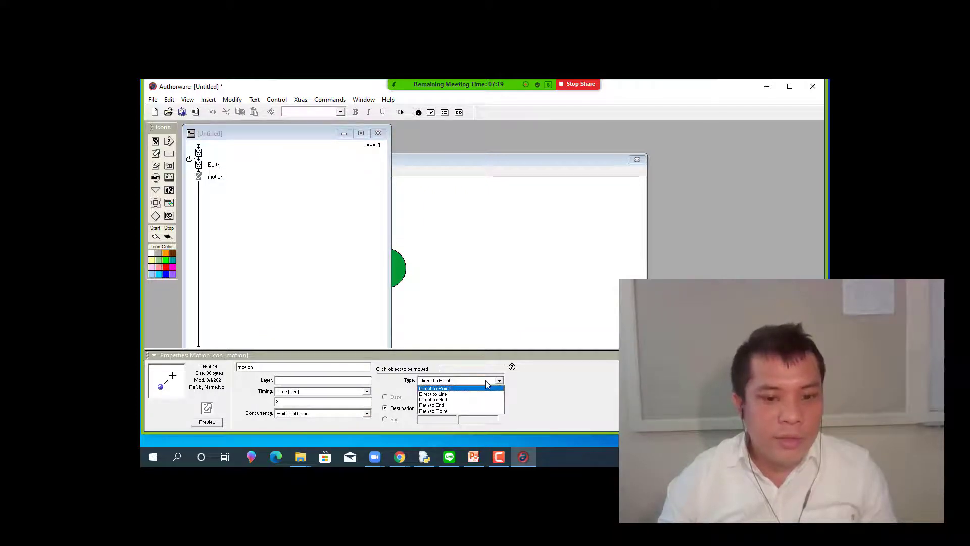
{"action": "left_click", "coordinate": [460, 405]}
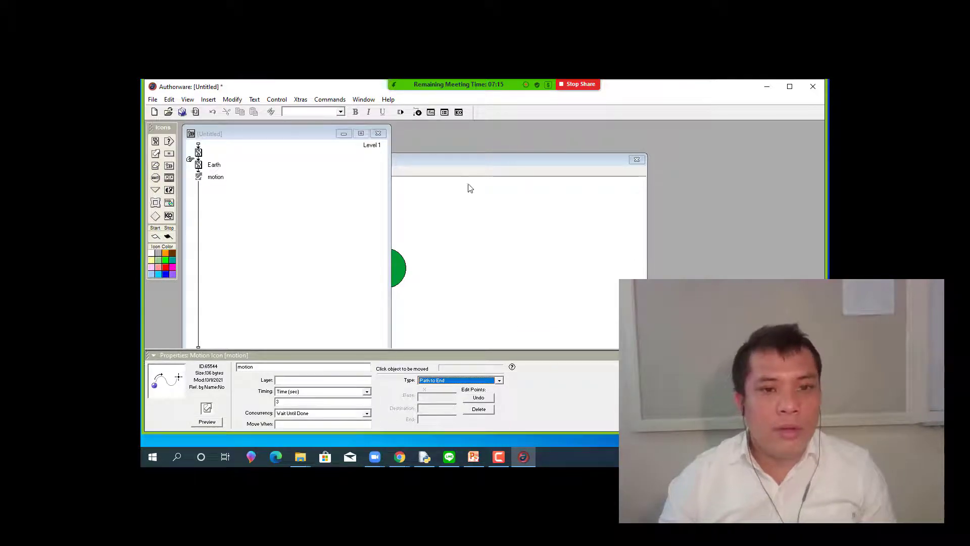
Move the Presentation Window clear of the flowline and assign the green Earth circle as the object the motion icon moves.
{"action": "left_click_drag", "start_coordinate": [464, 163], "coordinate": [560, 156]}
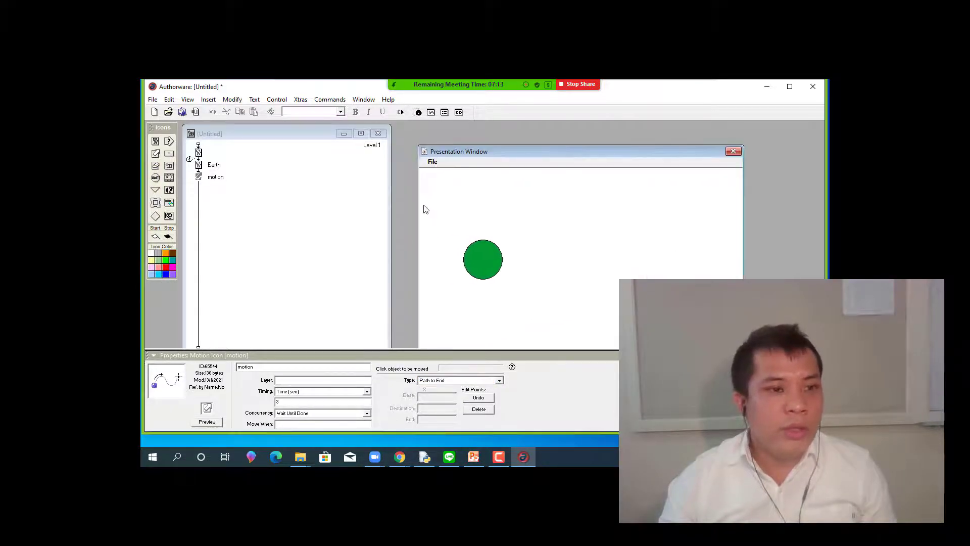
{"action": "left_click", "coordinate": [197, 165]}
{"action": "left_click", "coordinate": [197, 177]}
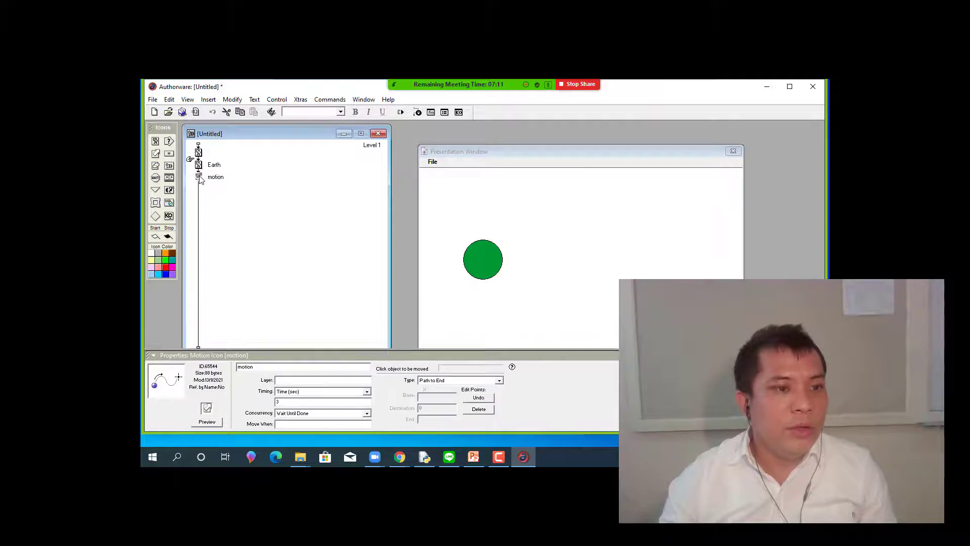
{"action": "left_click", "coordinate": [197, 165]}
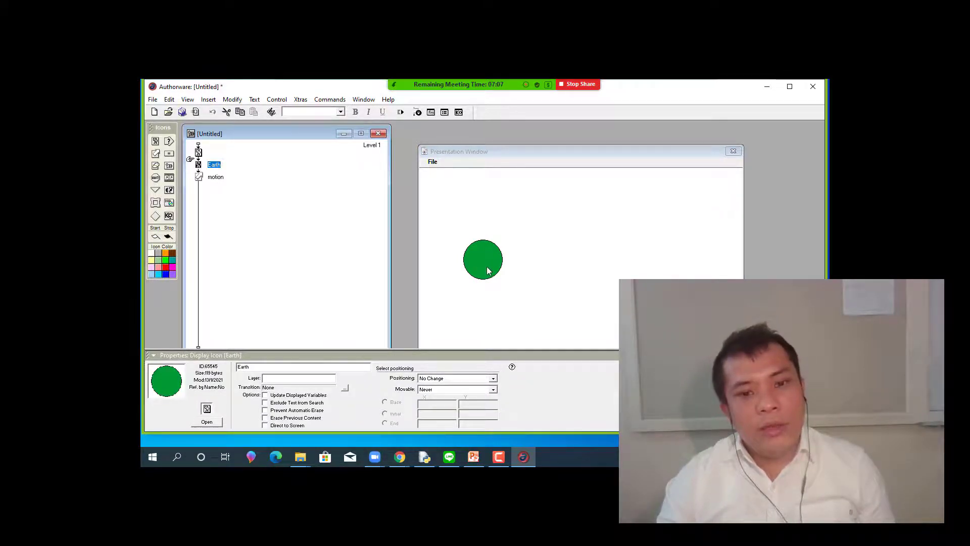
{"action": "left_click", "coordinate": [199, 178]}
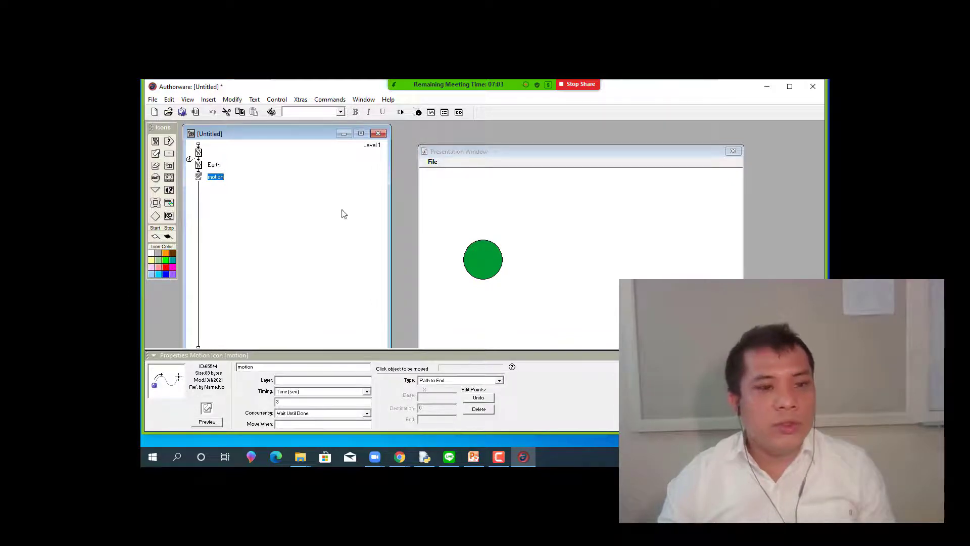
{"action": "left_click", "coordinate": [489, 268]}
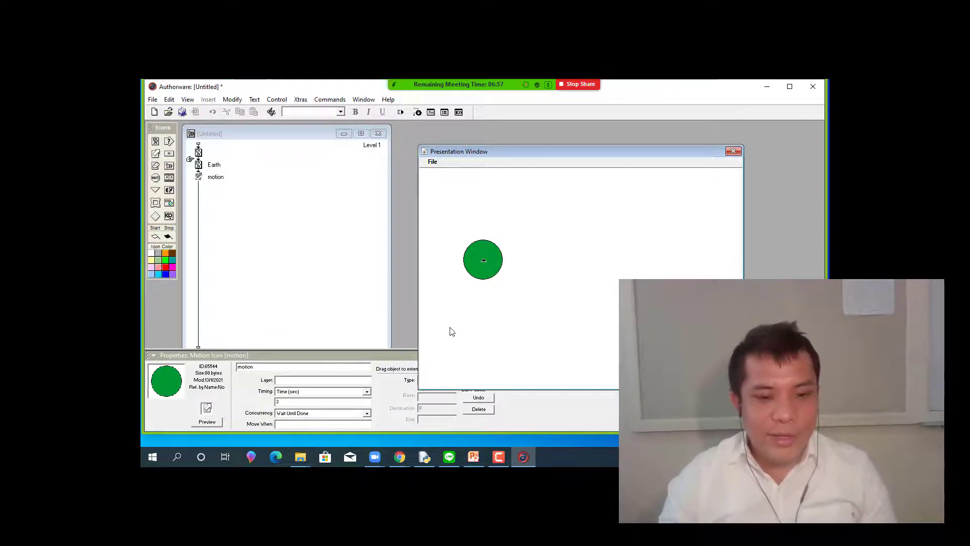
{"action": "left_click", "coordinate": [374, 456]}
{"action": "left_click", "coordinate": [401, 425]}
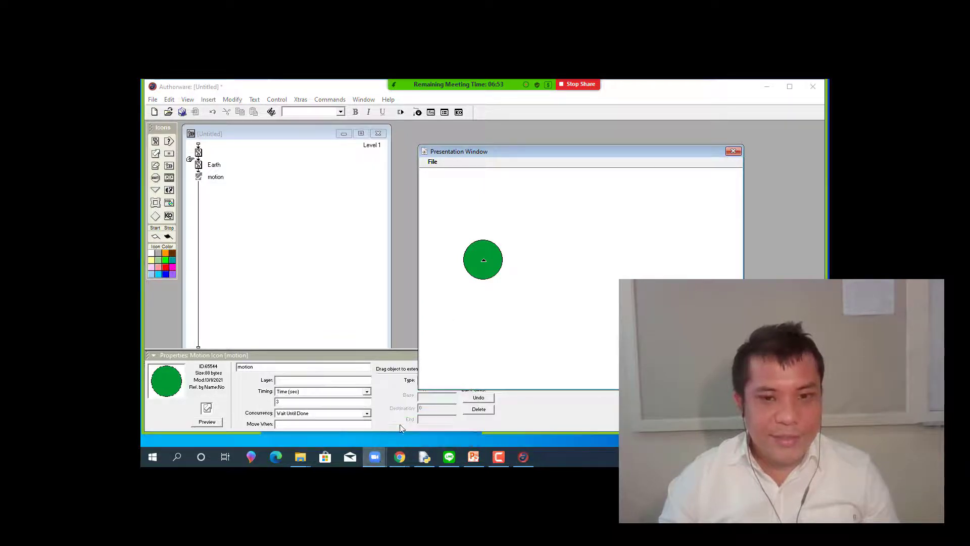
{"action": "left_click", "coordinate": [375, 456]}
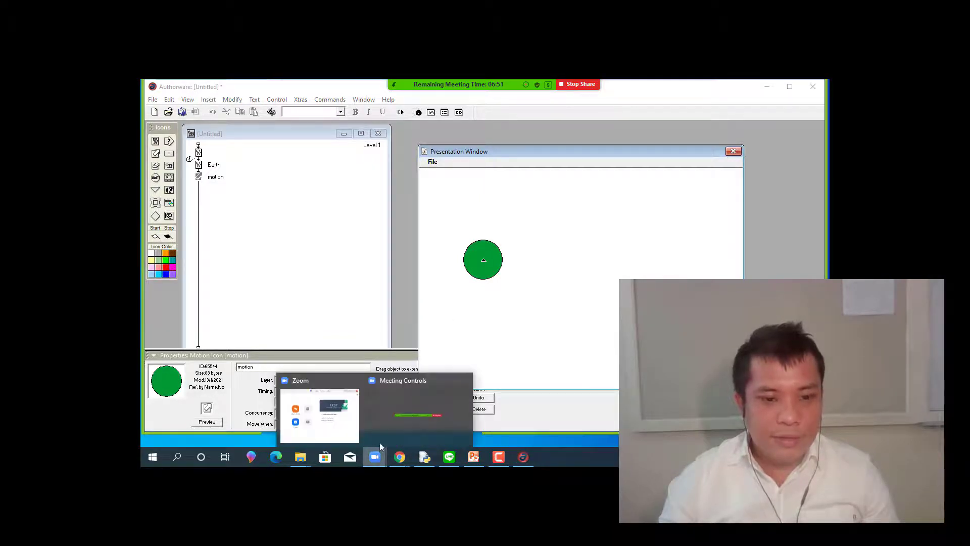
Lay a straight motion path from the Earth circle to the far side of the sun, and display the sun behind it.
{"action": "left_click", "coordinate": [484, 261]}
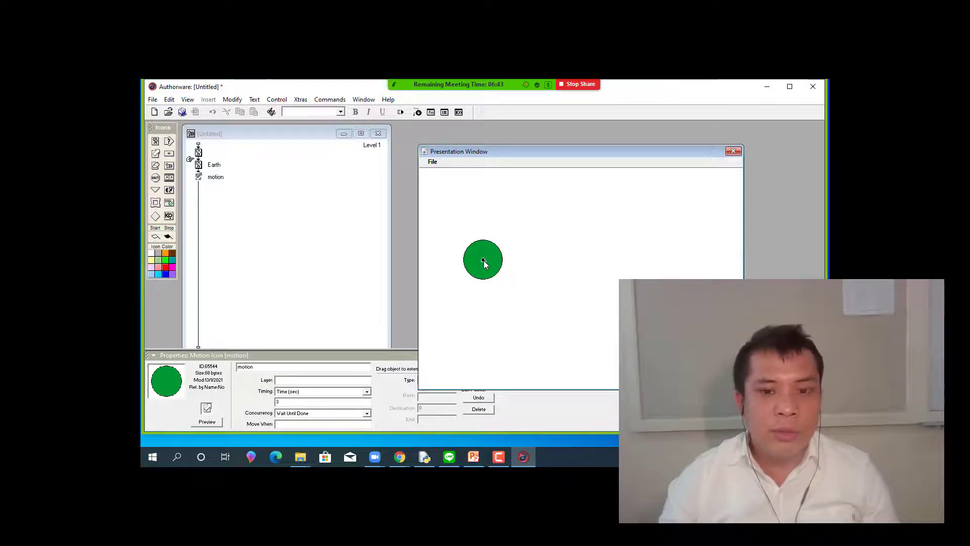
{"action": "left_click", "coordinate": [641, 264]}
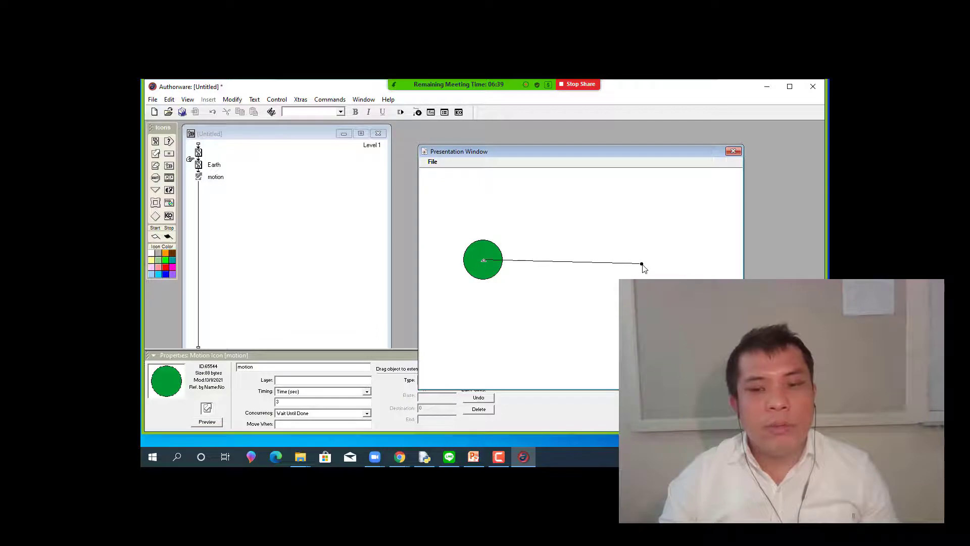
{"action": "left_click", "coordinate": [669, 250]}
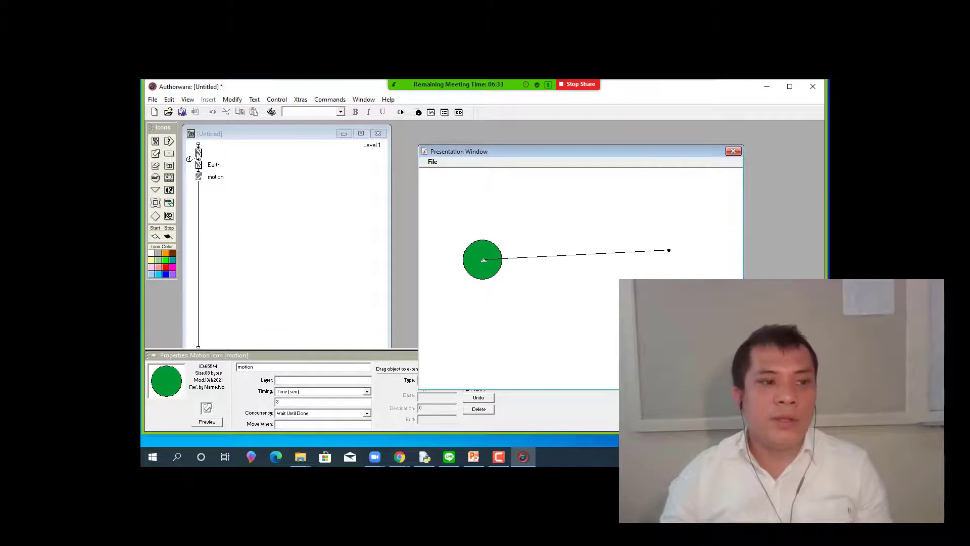
{"action": "double_click", "coordinate": [199, 152]}
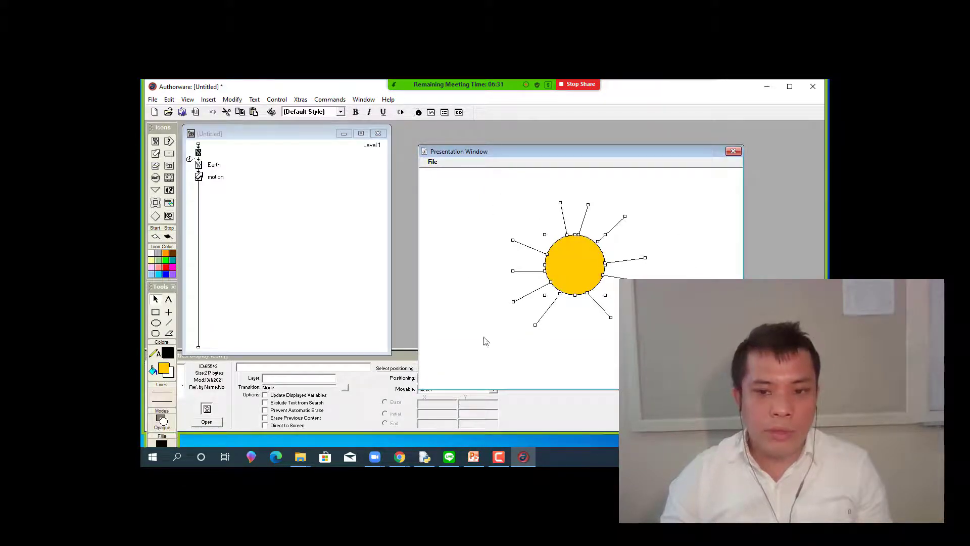
{"action": "double_click", "coordinate": [197, 178]}
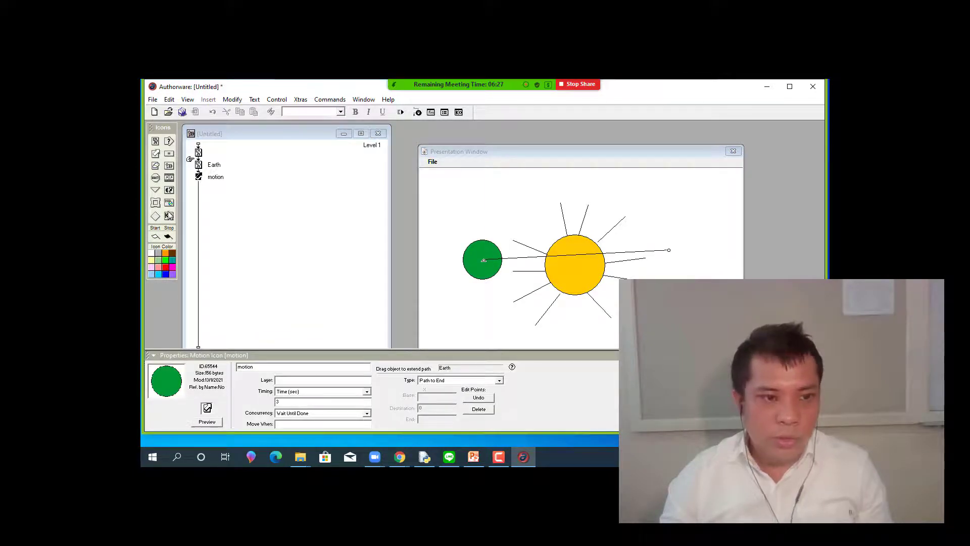
Add a middle point to the motion path and raise it above the sun, curving the path into an arc.
{"action": "left_click", "coordinate": [560, 255]}
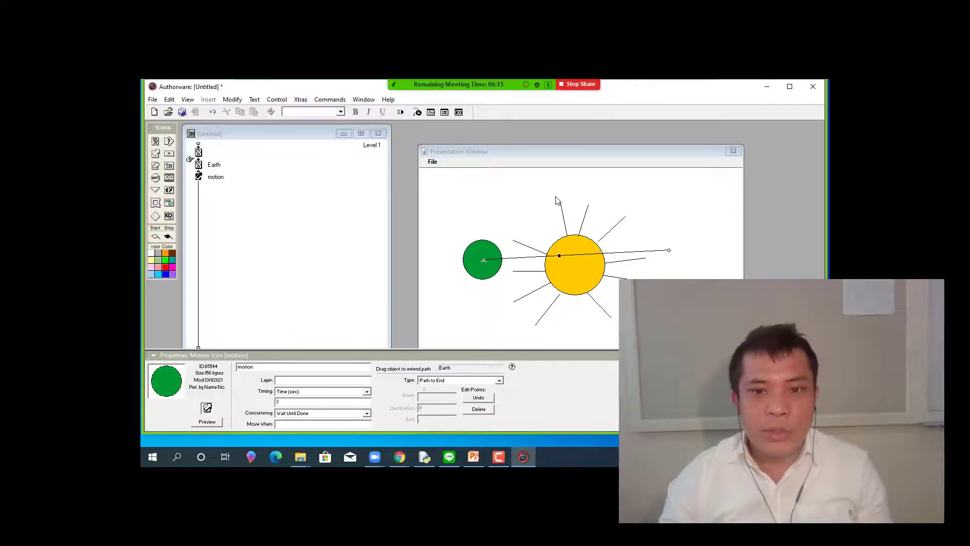
{"action": "left_click_drag", "start_coordinate": [559, 258], "coordinate": [553, 194]}
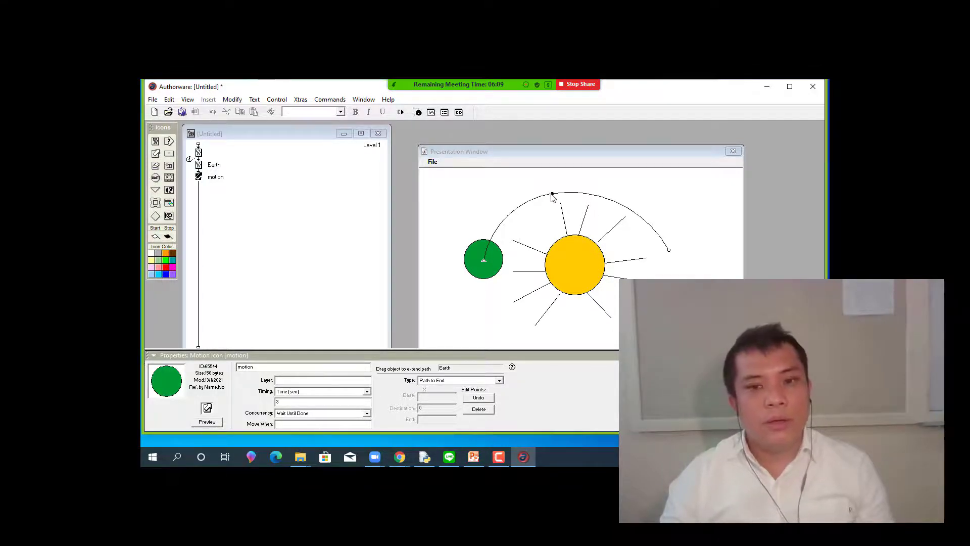
{"action": "left_click_drag", "start_coordinate": [551, 187], "coordinate": [551, 186]}
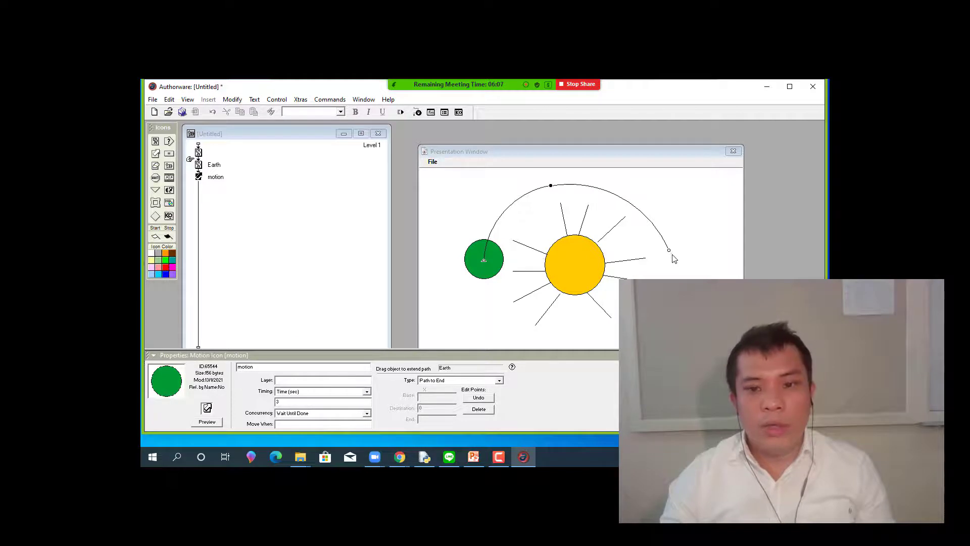
Reposition the path's start, middle and end points to close it into a circular orbit around the sun.
{"action": "left_click_drag", "start_coordinate": [484, 265], "coordinate": [493, 334]}
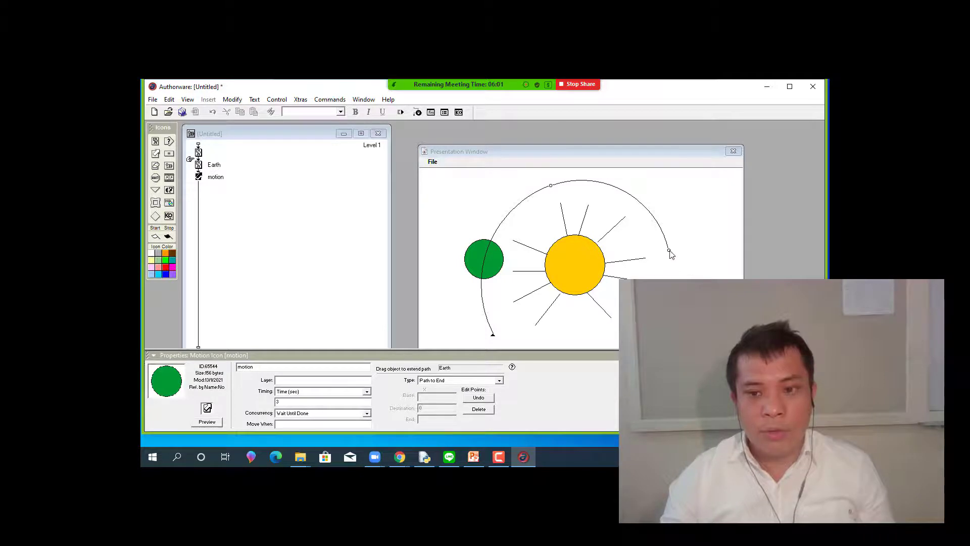
{"action": "mouse_move", "coordinate": [668, 247]}
{"action": "left_mouse_down"}
{"action": "mouse_move", "coordinate": [657, 328]}
{"action": "mouse_move", "coordinate": [588, 347]}
{"action": "left_mouse_up"}
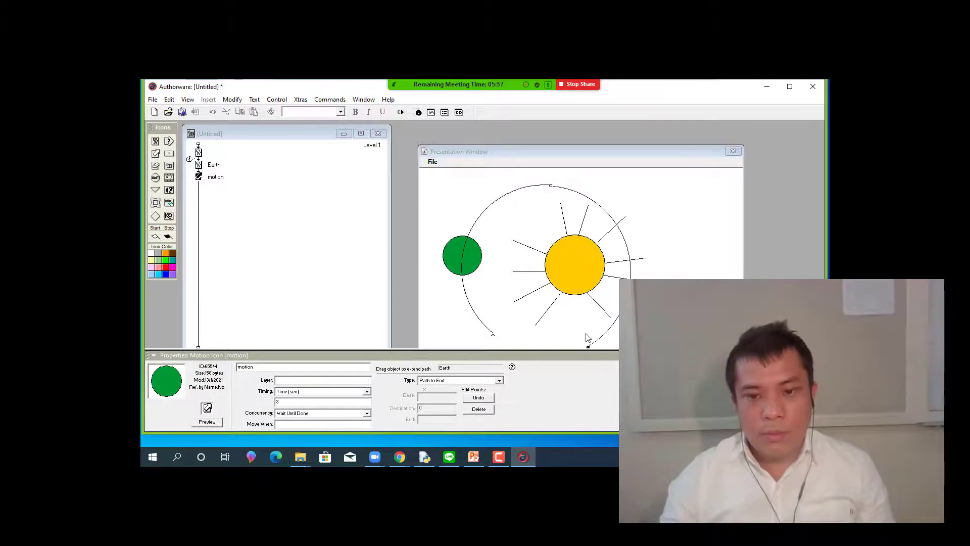
{"action": "left_click_drag", "start_coordinate": [559, 184], "coordinate": [577, 176]}
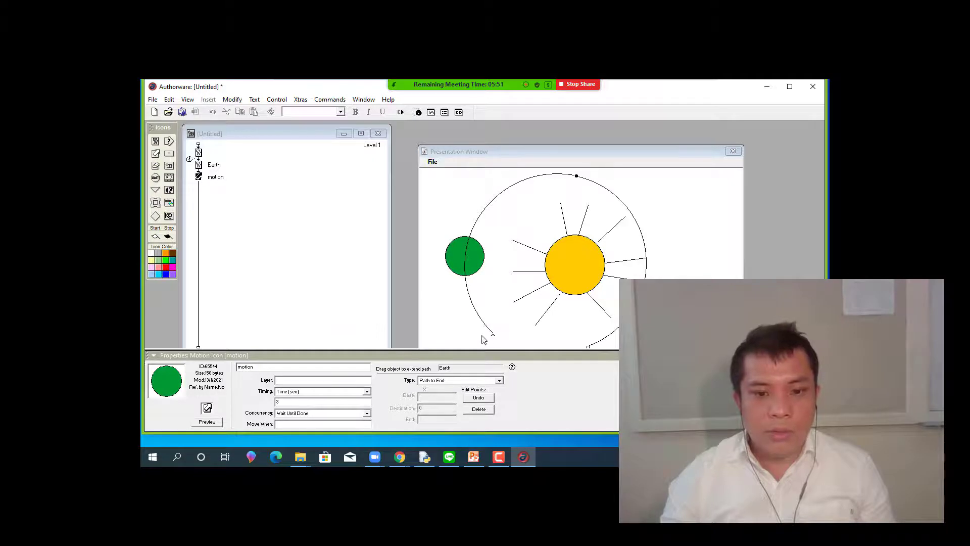
{"action": "left_click_drag", "start_coordinate": [538, 344], "coordinate": [541, 342]}
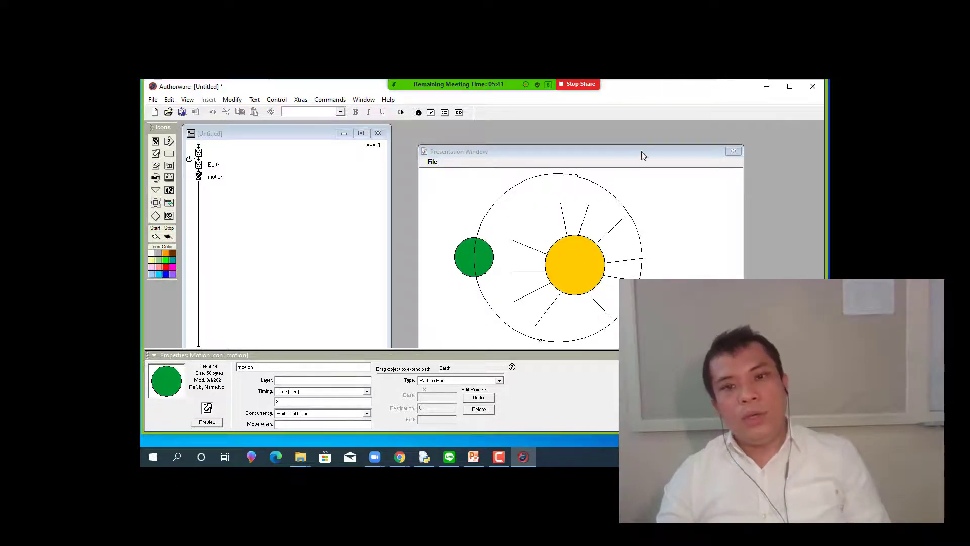
Shift the Presentation Window up and set the file's presentation size to 1024x768 (SVGA, Mac 17").
{"action": "left_click_drag", "start_coordinate": [641, 150], "coordinate": [644, 133]}
{"action": "left_click", "coordinate": [292, 167]}
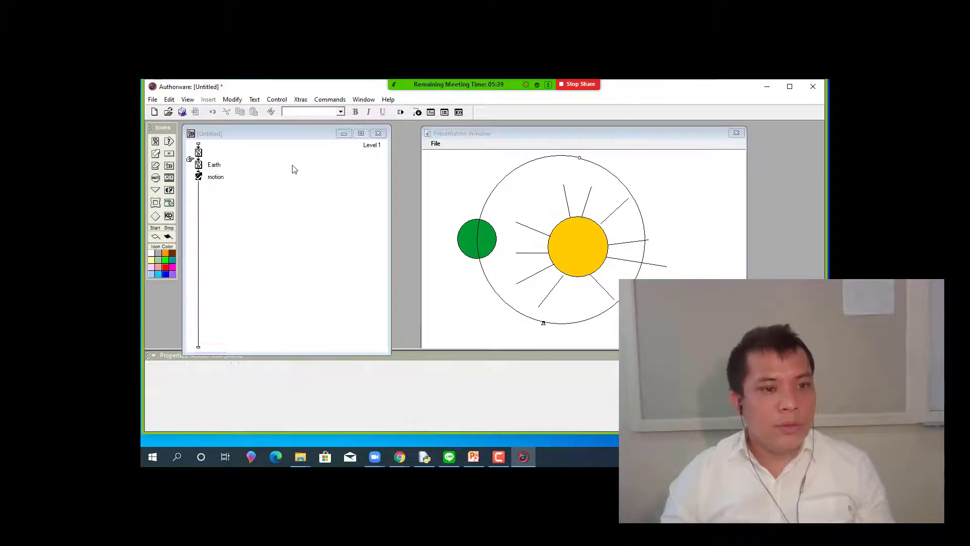
{"action": "left_click", "coordinate": [354, 405]}
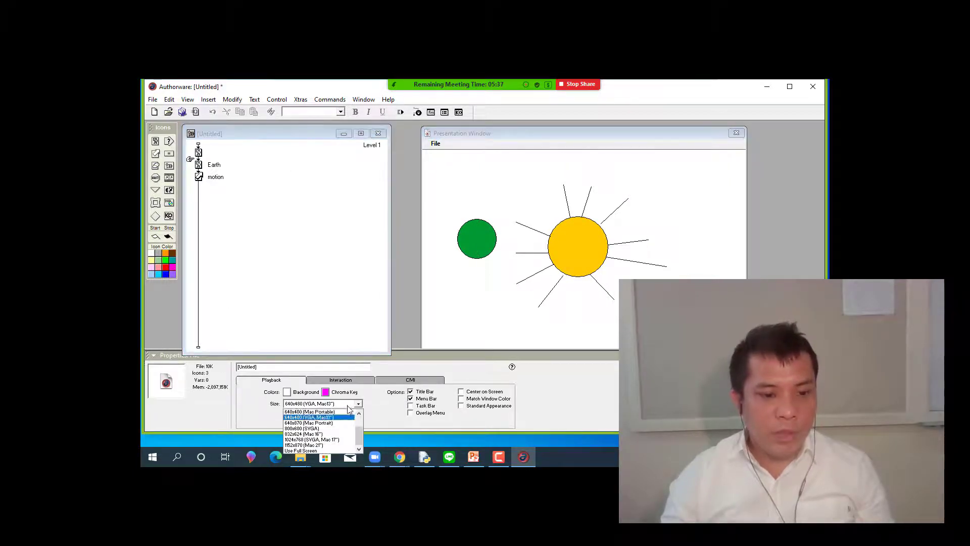
{"action": "left_click", "coordinate": [326, 440]}
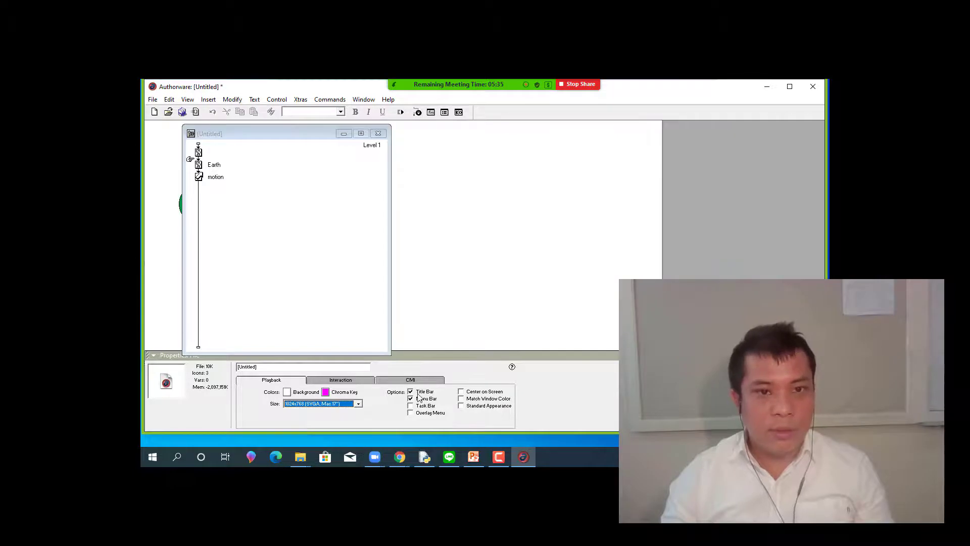
Maximize the Authorware window and set the file's presentation size to 832x624 (Mac 16").
{"action": "key", "text": "ctrl+r"}
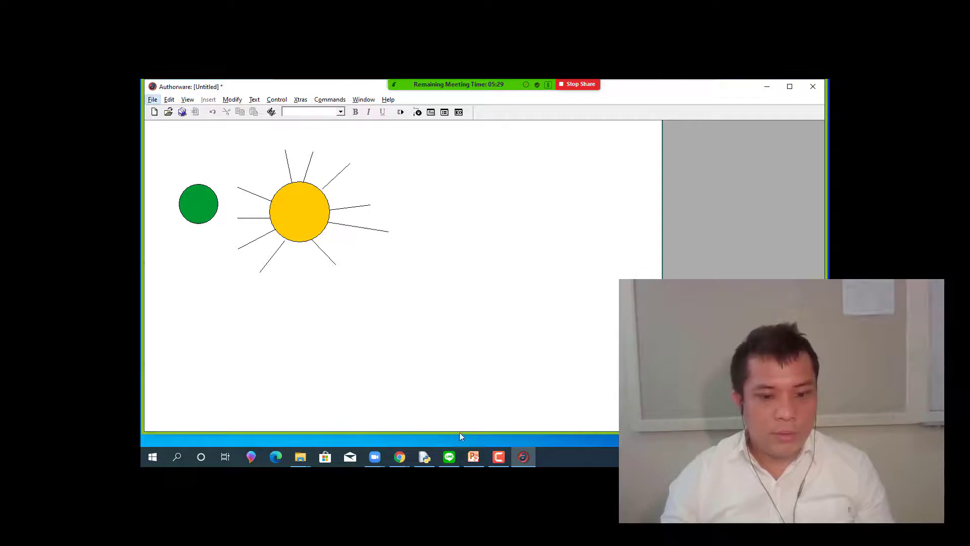
{"action": "left_click", "coordinate": [523, 456]}
{"action": "left_click", "coordinate": [525, 457]}
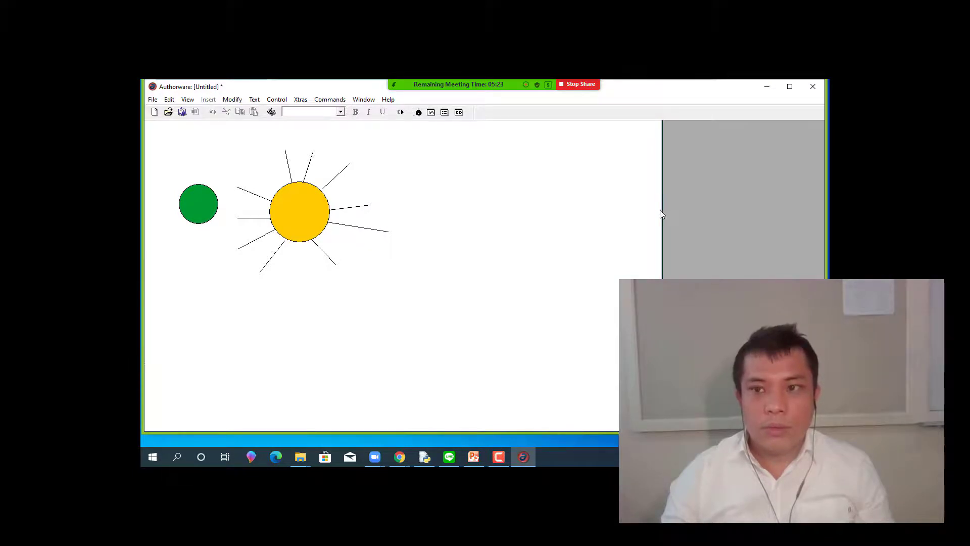
{"action": "left_click", "coordinate": [790, 86]}
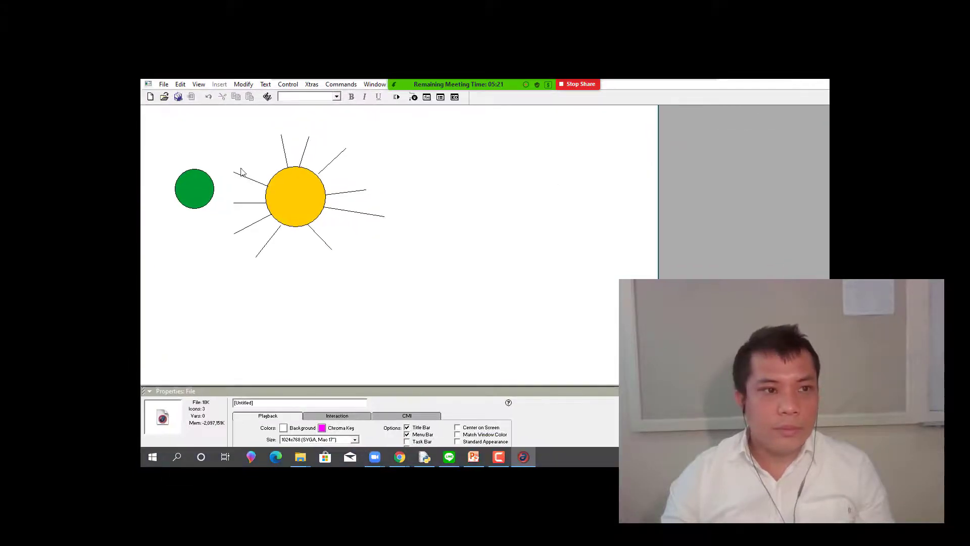
{"action": "left_click", "coordinate": [241, 172]}
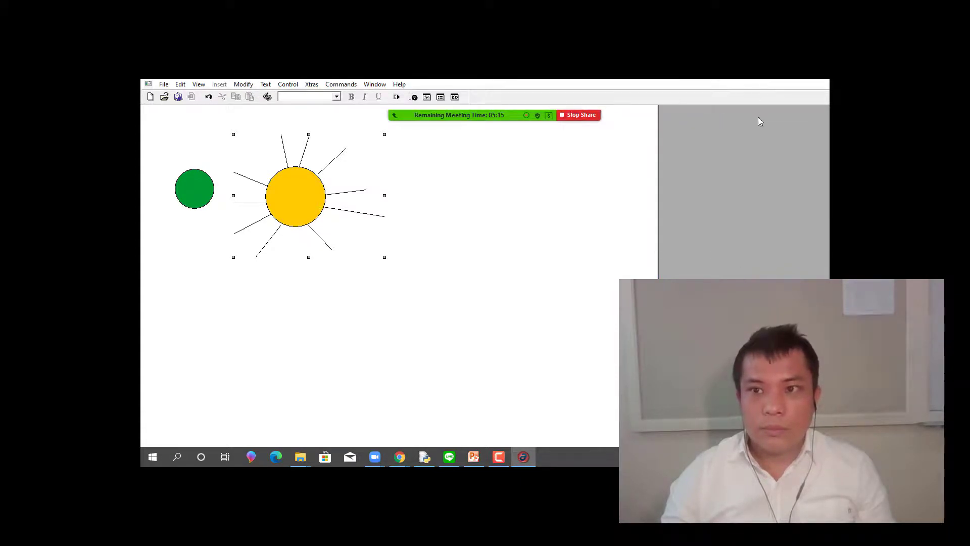
{"action": "left_click", "coordinate": [526, 456]}
{"action": "left_click", "coordinate": [526, 457]}
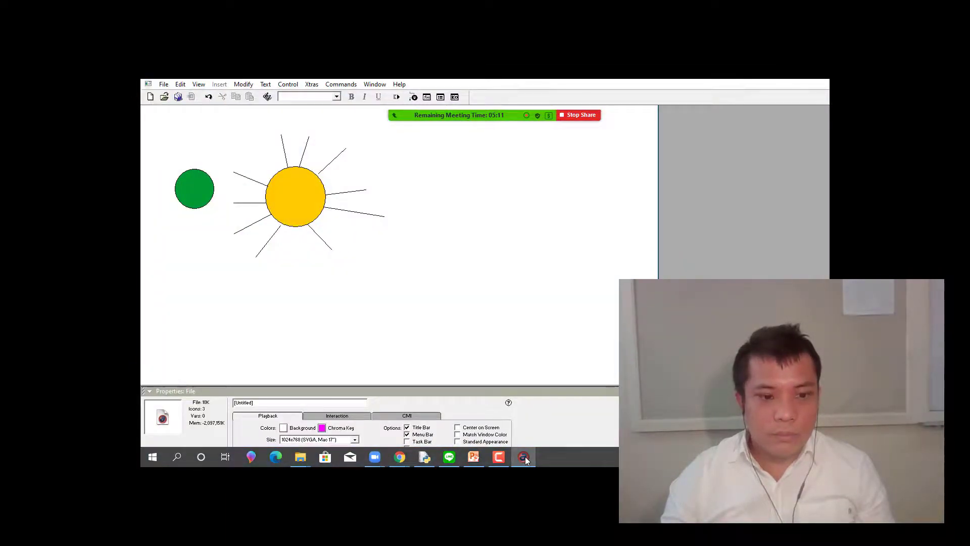
{"action": "left_click", "coordinate": [351, 440]}
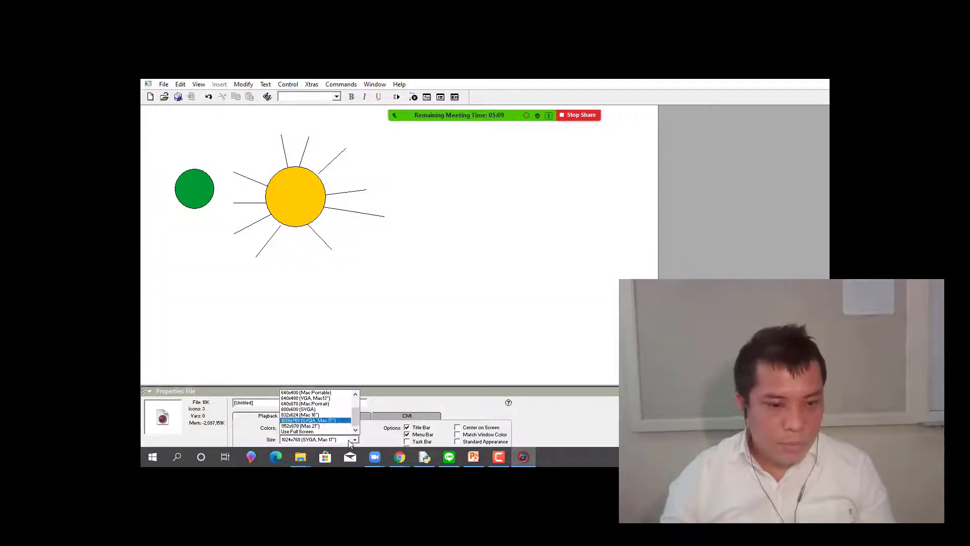
{"action": "left_click", "coordinate": [330, 416]}
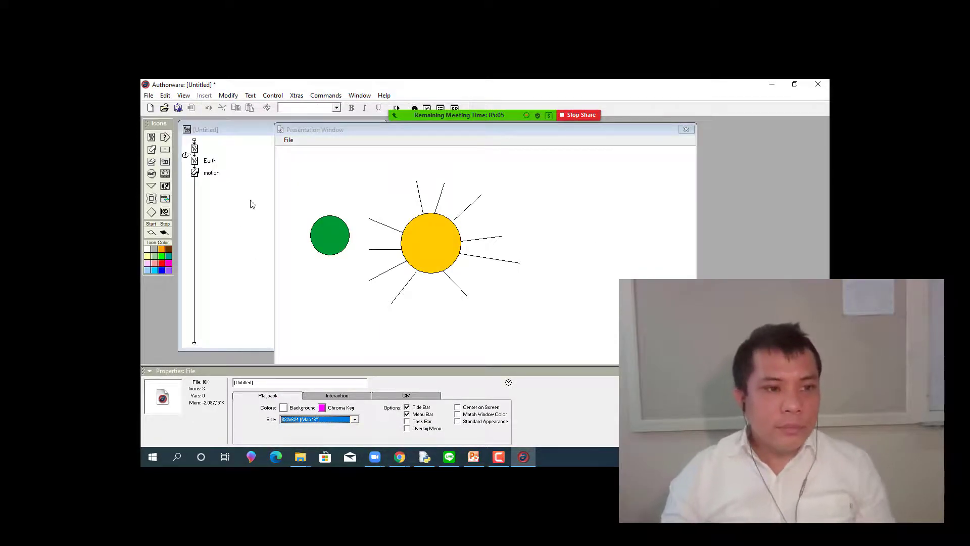
Run the piece and replay it to check how the Earth circle moves around the sun.
{"action": "mouse_move", "coordinate": [523, 116]}
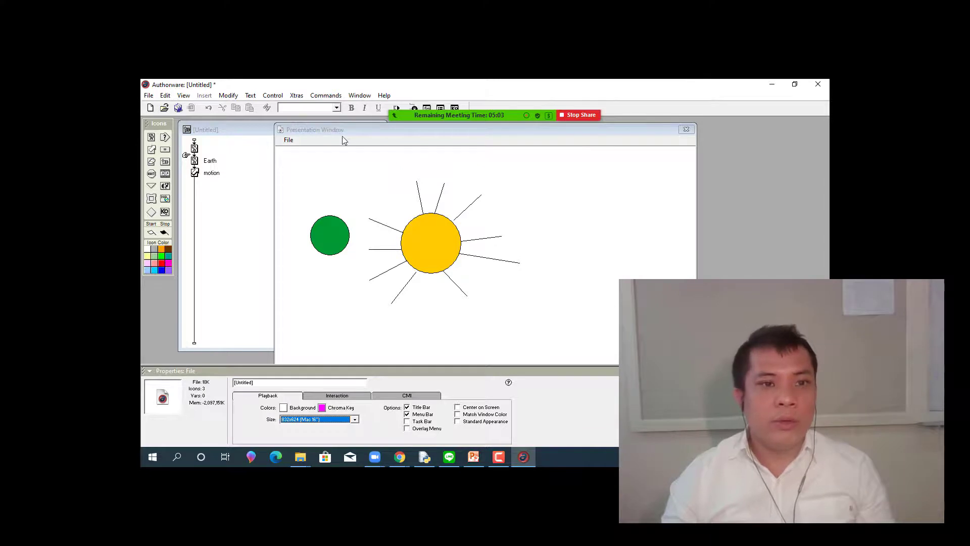
{"action": "left_click_drag", "start_coordinate": [341, 134], "coordinate": [350, 166]}
{"action": "left_click", "coordinate": [398, 108]}
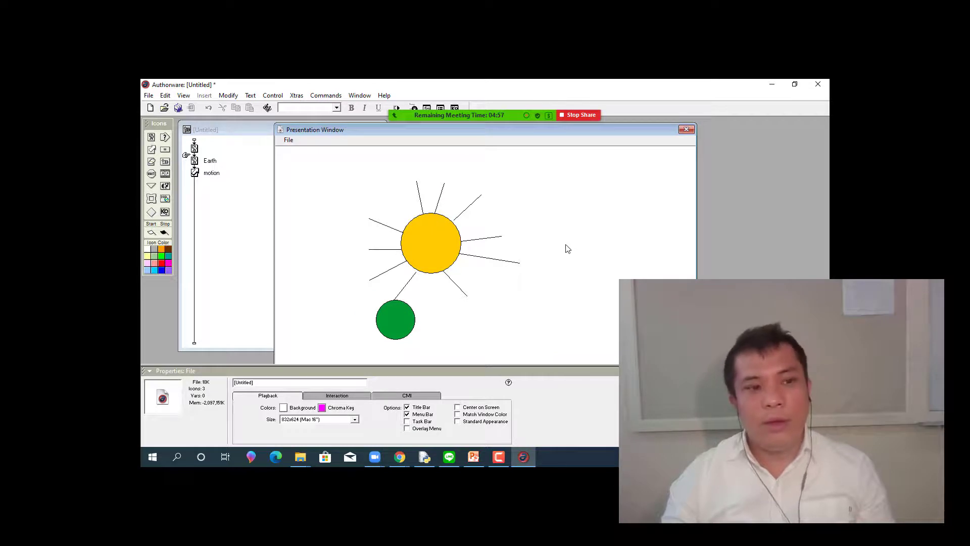
{"action": "mouse_move", "coordinate": [416, 121]}
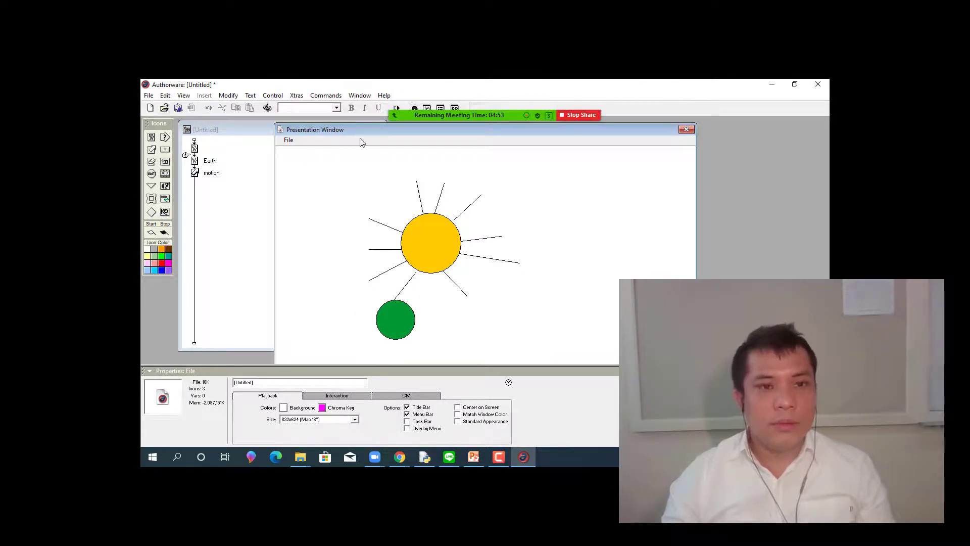
{"action": "left_click", "coordinate": [398, 107]}
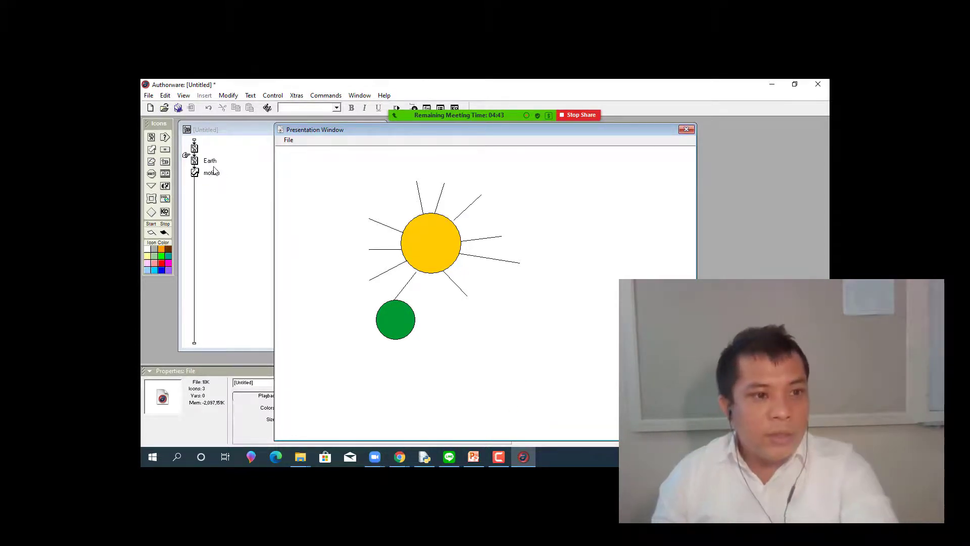
Reopen the motion icon and enlarge the Earth's orbit by moving its end points lower, meeting below the sun as a closed circle.
{"action": "double_click", "coordinate": [195, 173]}
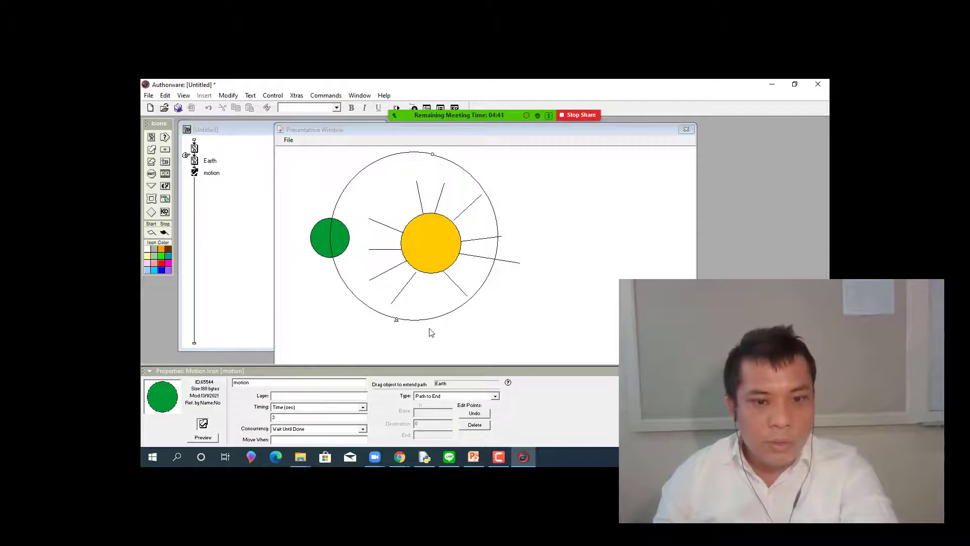
{"action": "left_click_drag", "start_coordinate": [397, 321], "coordinate": [358, 345]}
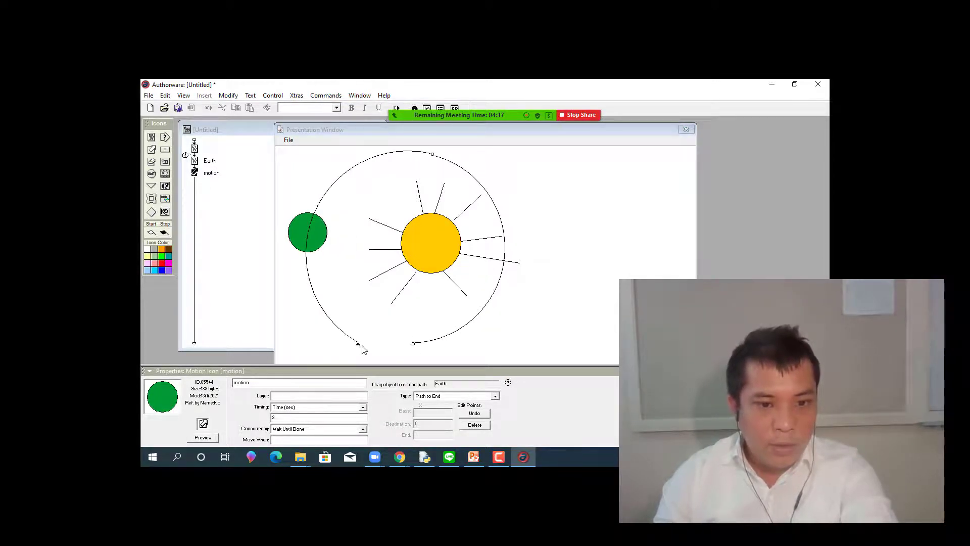
{"action": "left_click_drag", "start_coordinate": [418, 344], "coordinate": [535, 351]}
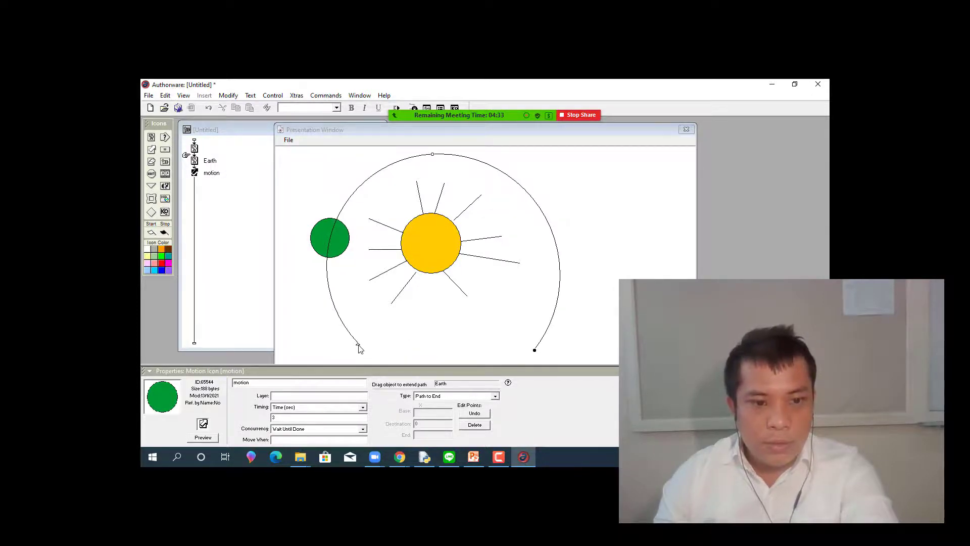
{"action": "left_click", "coordinate": [196, 147]}
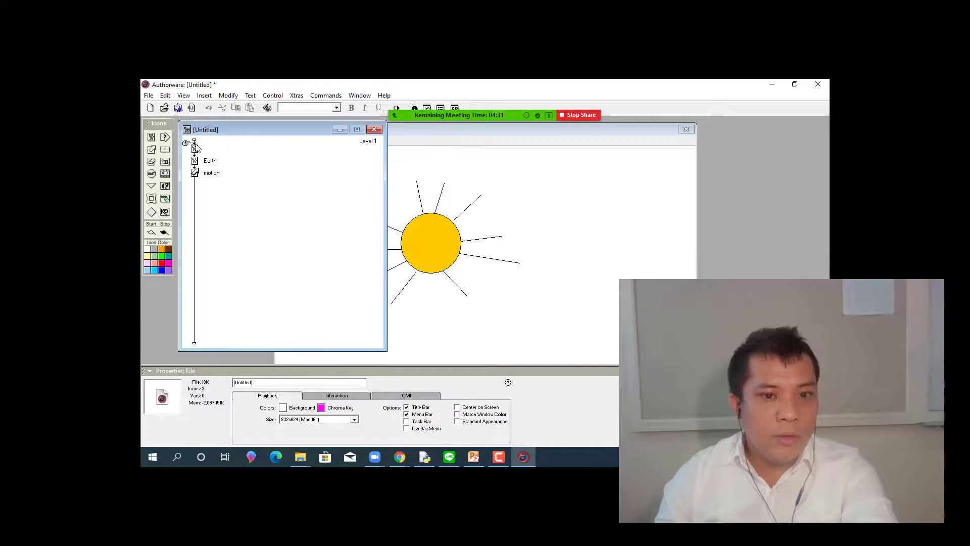
{"action": "double_click", "coordinate": [194, 173]}
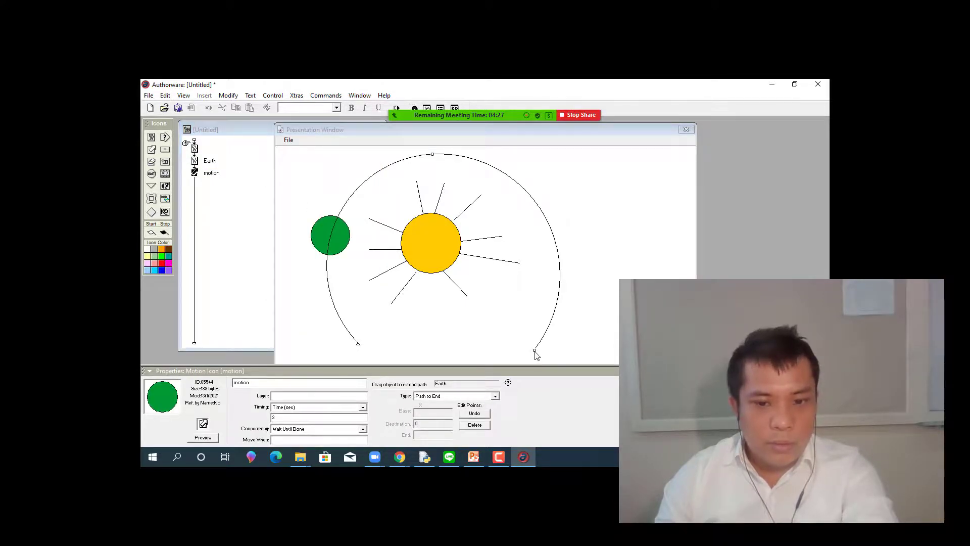
{"action": "left_click_drag", "start_coordinate": [535, 353], "coordinate": [437, 359]}
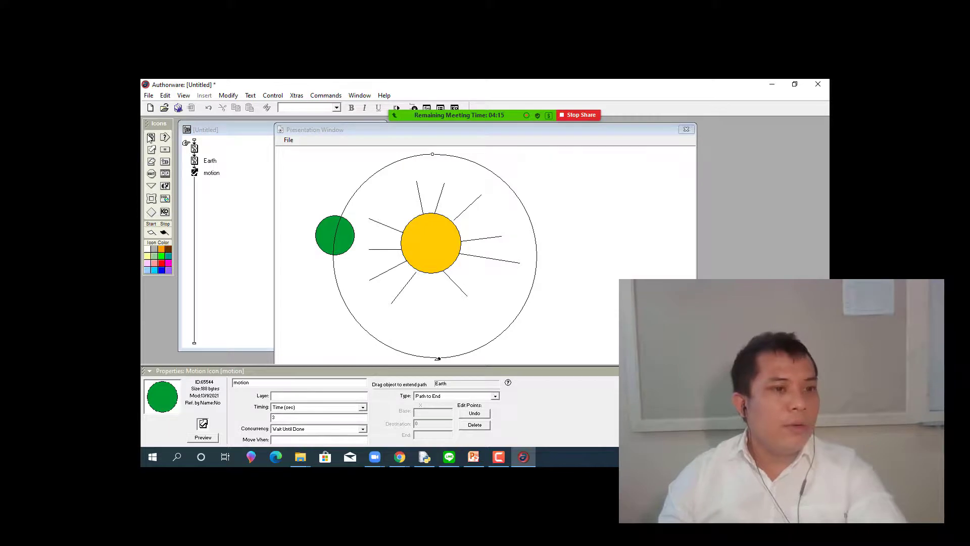
Add a display icon below the motion icon on the flowline and name it Mars.
{"action": "left_click_drag", "start_coordinate": [151, 139], "coordinate": [198, 187]}
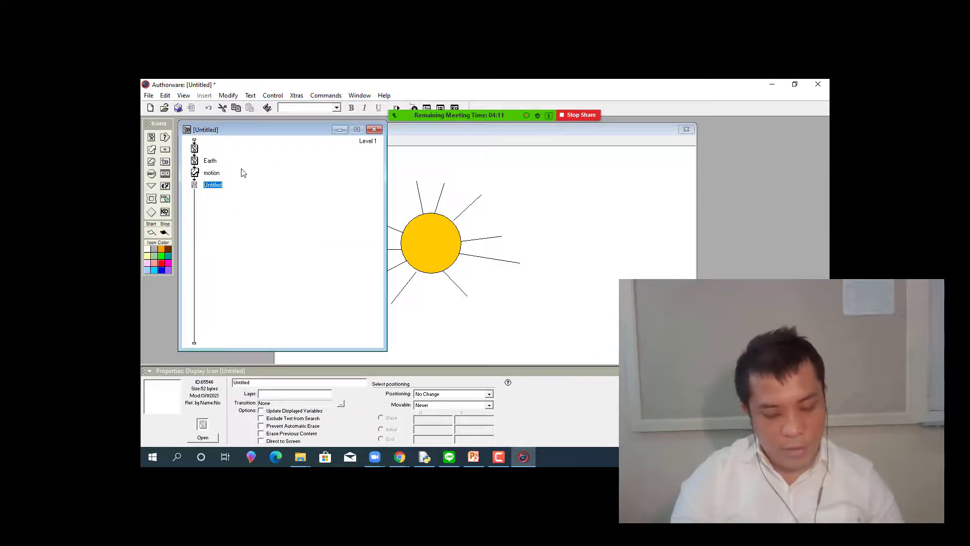
{"action": "key", "text": "BackSpace"}
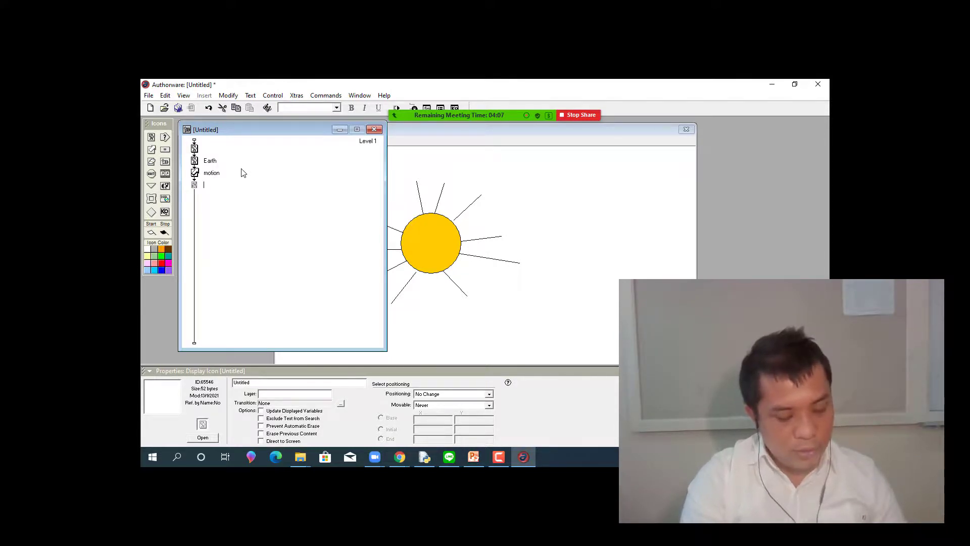
{"action": "type", "text": "Mars"}
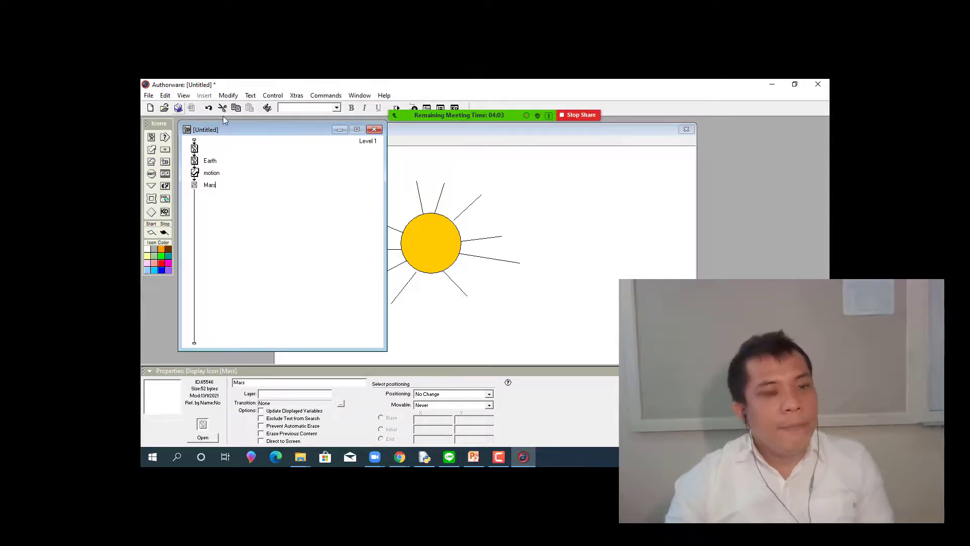
Add a motion icon below Mars on the flowline, run the piece, and arrange the flowline and presentation windows side by side.
{"action": "left_click", "coordinate": [260, 196]}
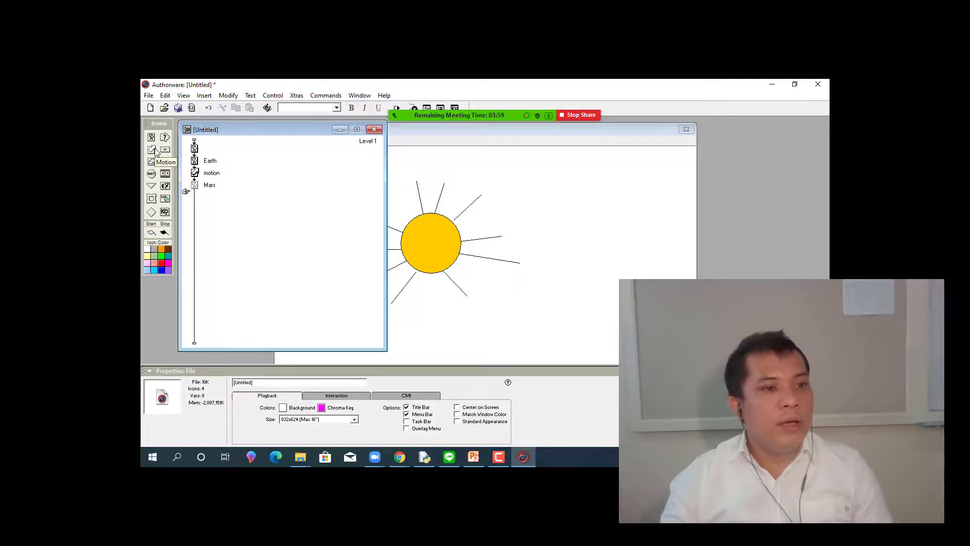
{"action": "left_click_drag", "start_coordinate": [151, 152], "coordinate": [205, 208]}
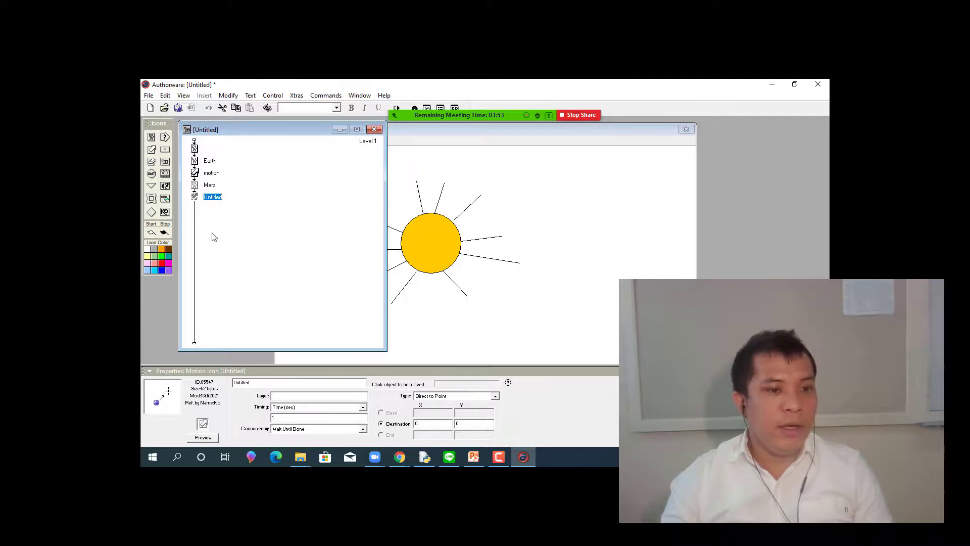
{"action": "key", "text": "ctrl+r"}
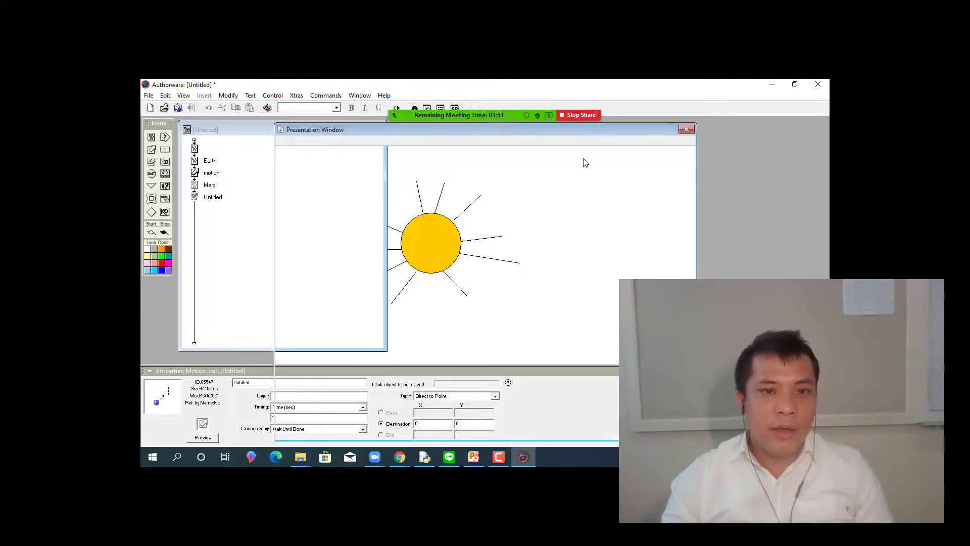
{"action": "left_click_drag", "start_coordinate": [487, 131], "coordinate": [627, 133]}
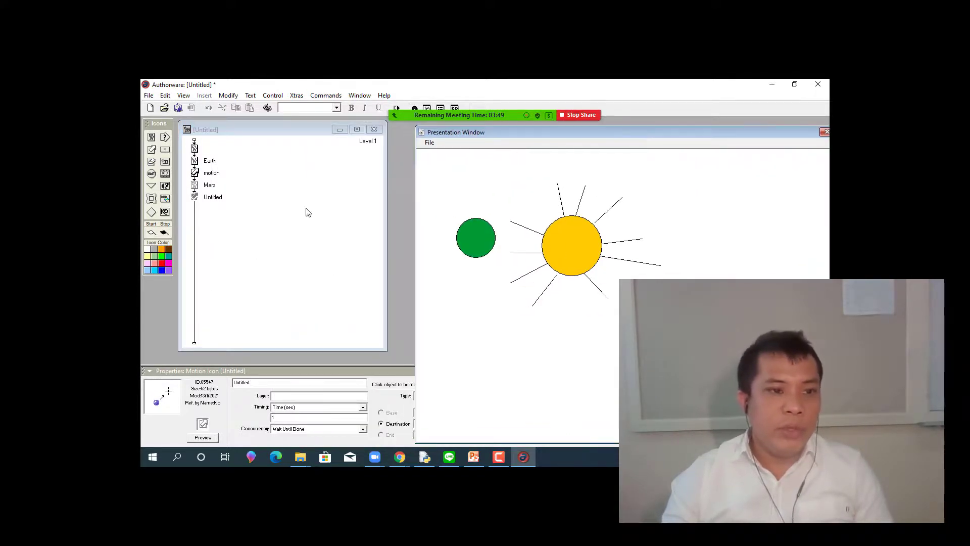
{"action": "mouse_move", "coordinate": [218, 131]}
{"action": "left_mouse_down"}
{"action": "mouse_move", "coordinate": [268, 161]}
{"action": "mouse_move", "coordinate": [231, 137]}
{"action": "left_mouse_up"}
{"action": "left_click_drag", "start_coordinate": [654, 134], "coordinate": [641, 125]}
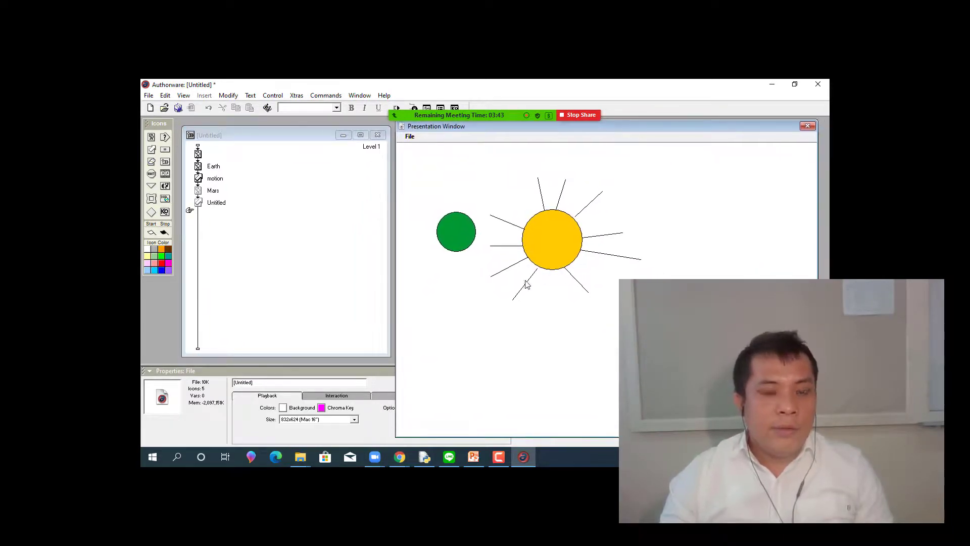
Open the Mars display icon and draw a circle with the ellipse tool near the upper middle of its canvas.
{"action": "double_click", "coordinate": [199, 191]}
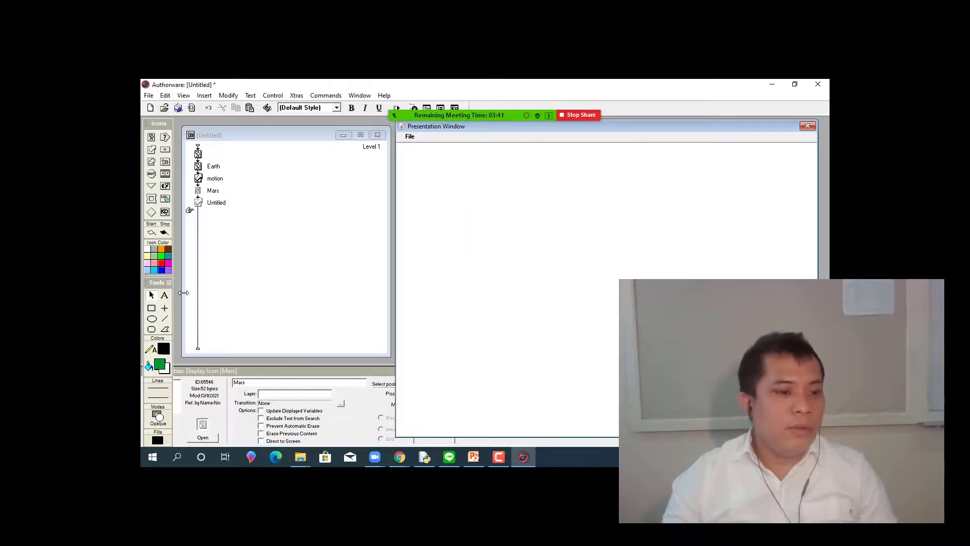
{"action": "left_click", "coordinate": [152, 319]}
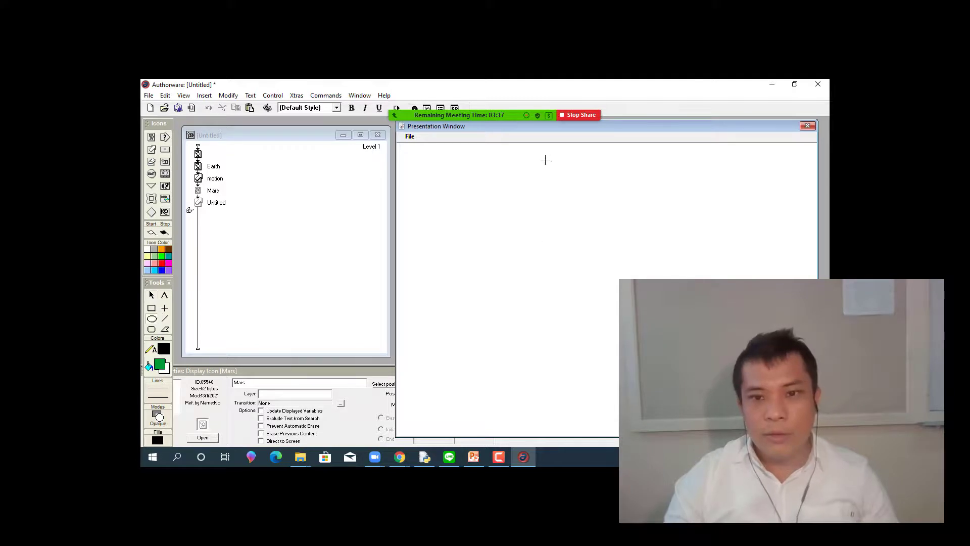
{"action": "mouse_move", "coordinate": [543, 149]}
{"action": "left_mouse_down"}
{"action": "mouse_move", "coordinate": [602, 186]}
{"action": "mouse_move", "coordinate": [595, 198]}
{"action": "left_mouse_up"}
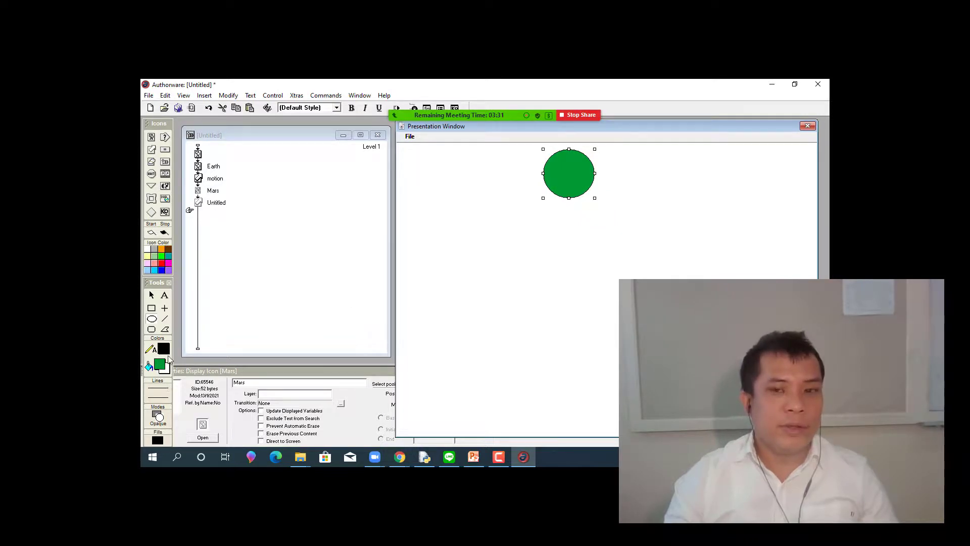
Try pink and red fills on the Mars circle, and settle on orange.
{"action": "left_click", "coordinate": [160, 363]}
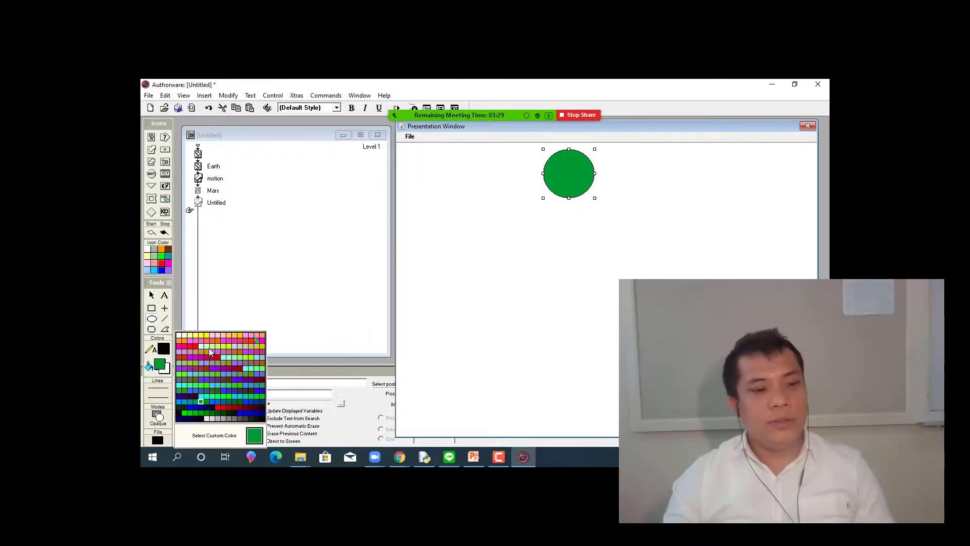
{"action": "left_click", "coordinate": [237, 342]}
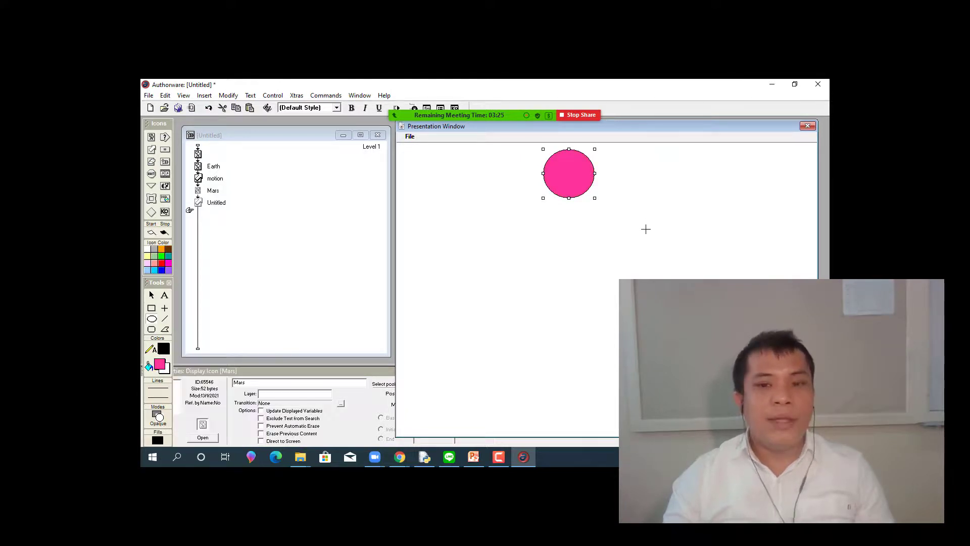
{"action": "left_click", "coordinate": [162, 368]}
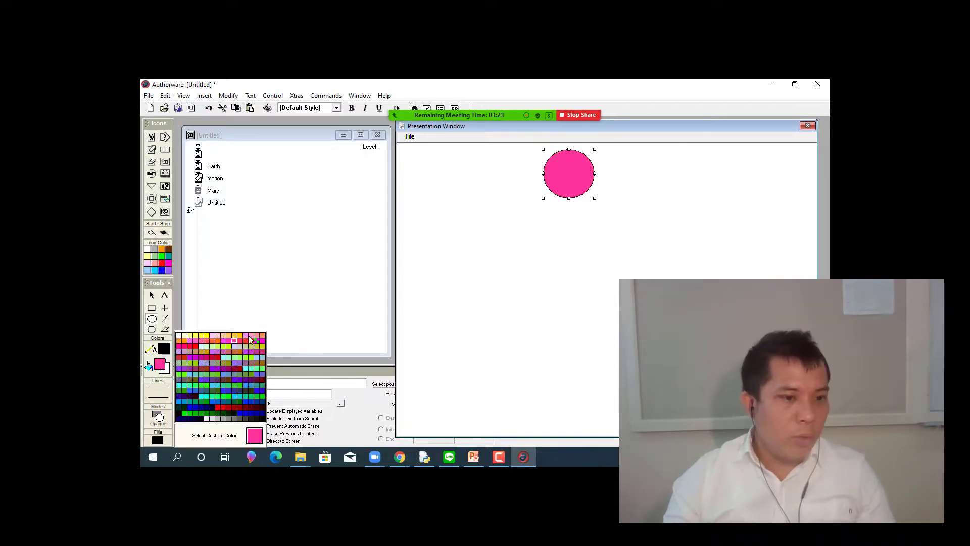
{"action": "left_click", "coordinate": [247, 342]}
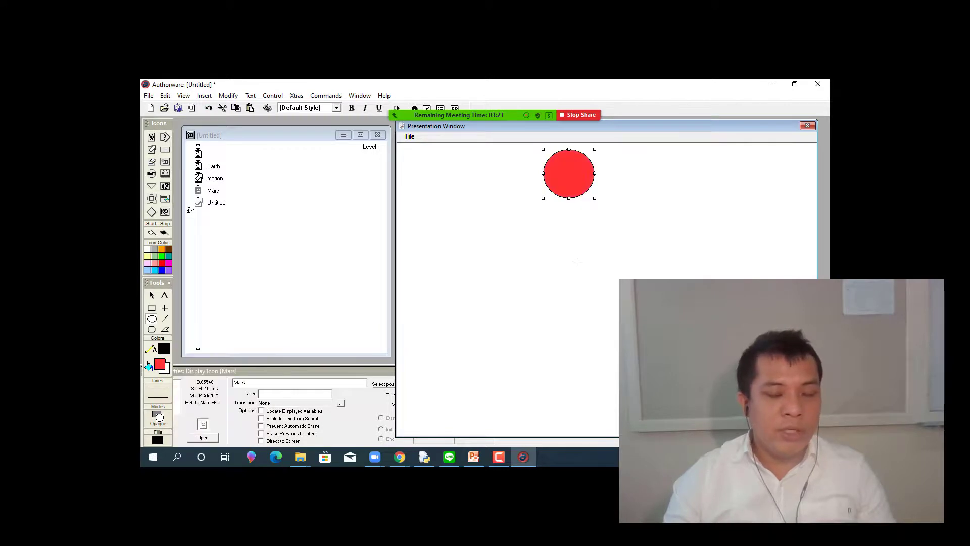
{"action": "left_click", "coordinate": [160, 366]}
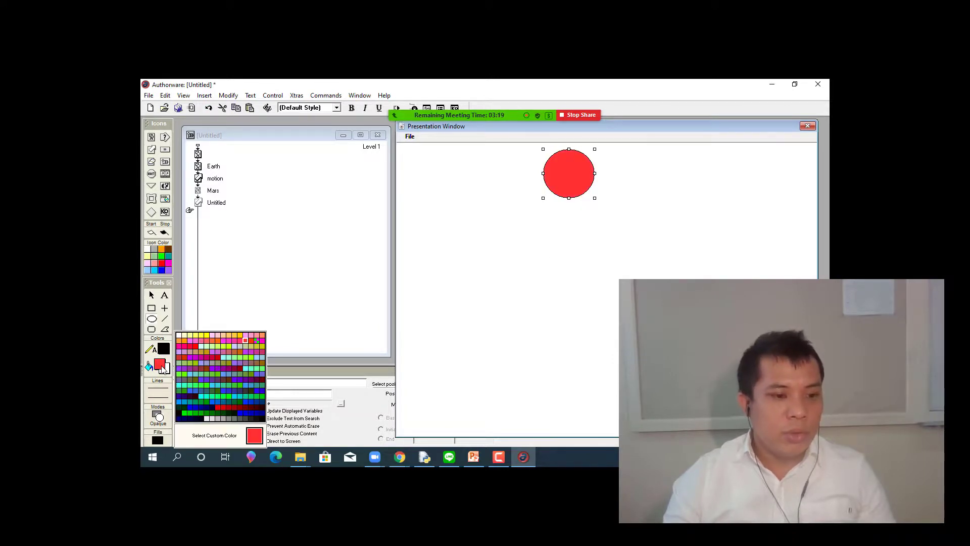
{"action": "left_click", "coordinate": [186, 345]}
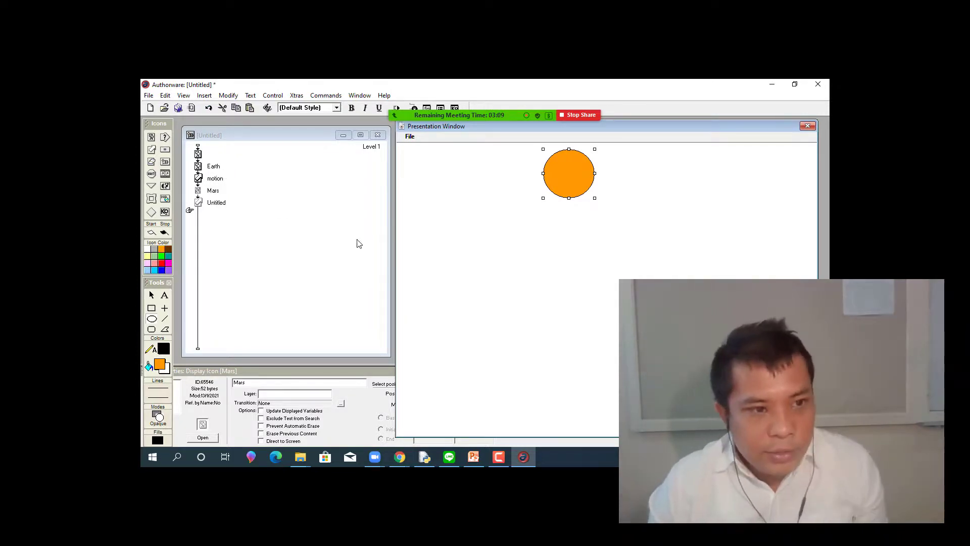
Set the untitled motion icon's timing to 5 seconds and its type to Path to End, keeping Wait Until Done concurrency.
{"action": "left_click", "coordinate": [199, 202]}
{"action": "left_click", "coordinate": [198, 190]}
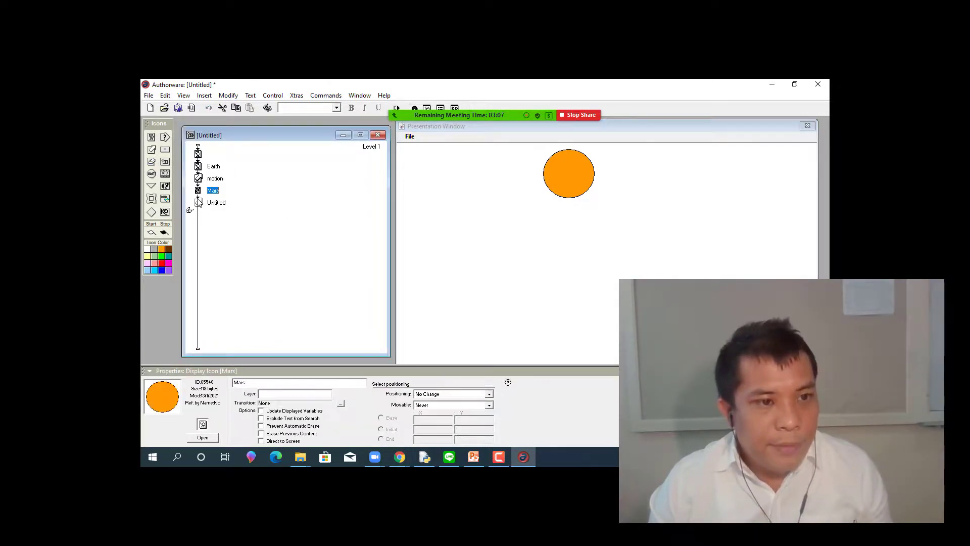
{"action": "left_click", "coordinate": [198, 202]}
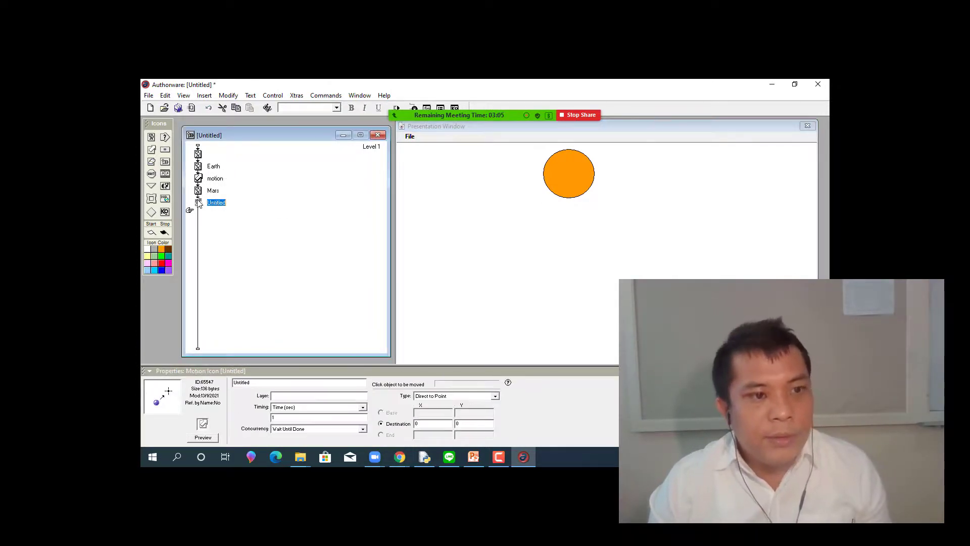
{"action": "left_click", "coordinate": [284, 418]}
{"action": "key", "text": "BackSpace"}
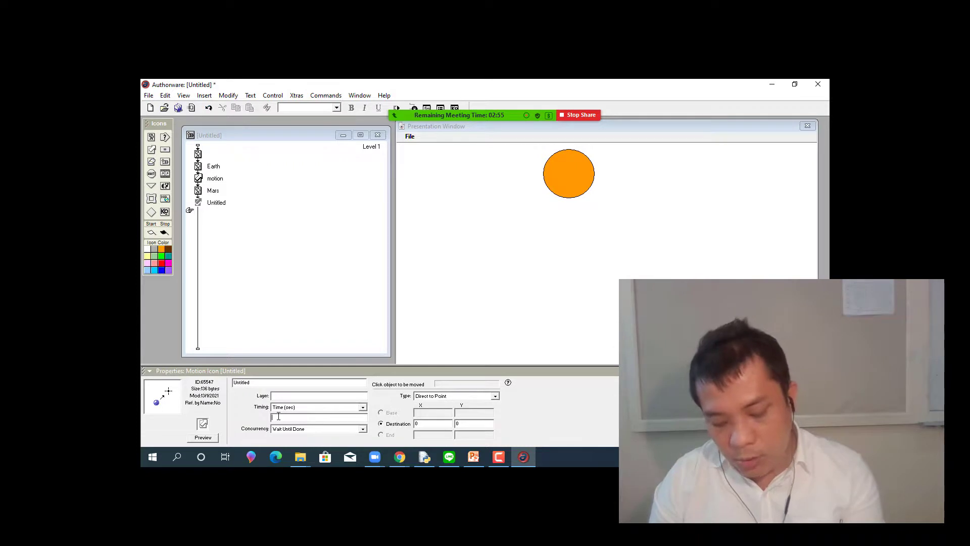
{"action": "type", "text": "5"}
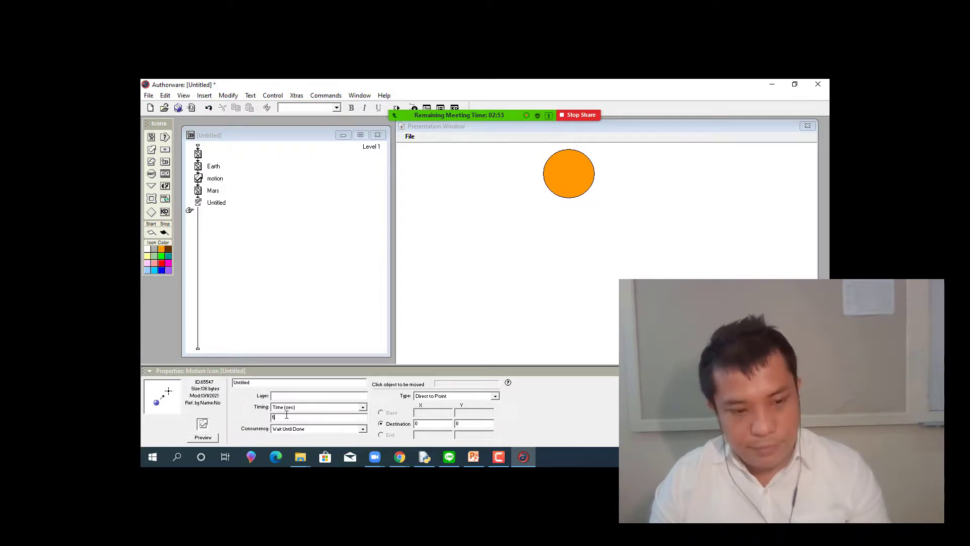
{"action": "left_click", "coordinate": [311, 433]}
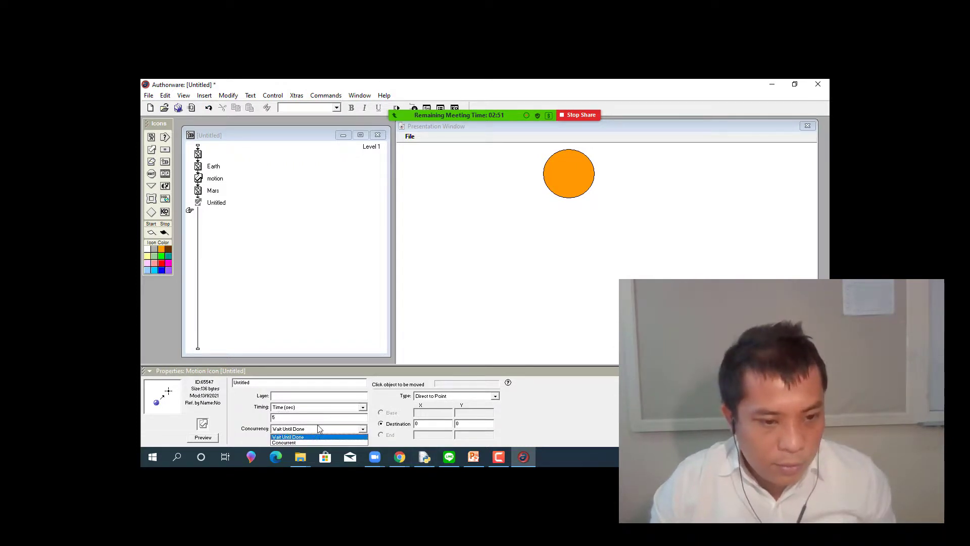
{"action": "left_click", "coordinate": [314, 433]}
{"action": "left_click", "coordinate": [444, 398]}
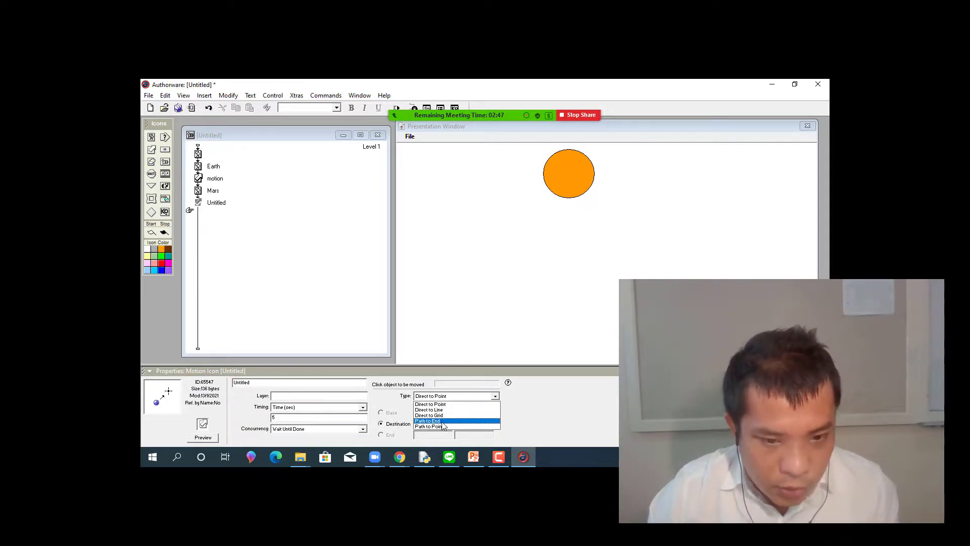
{"action": "left_click", "coordinate": [443, 421]}
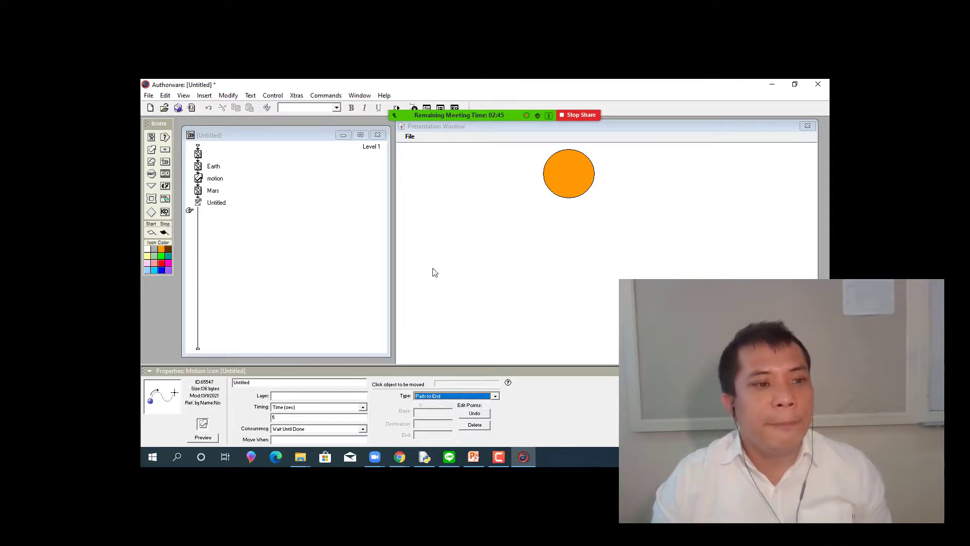
{"action": "double_click", "coordinate": [199, 192]}
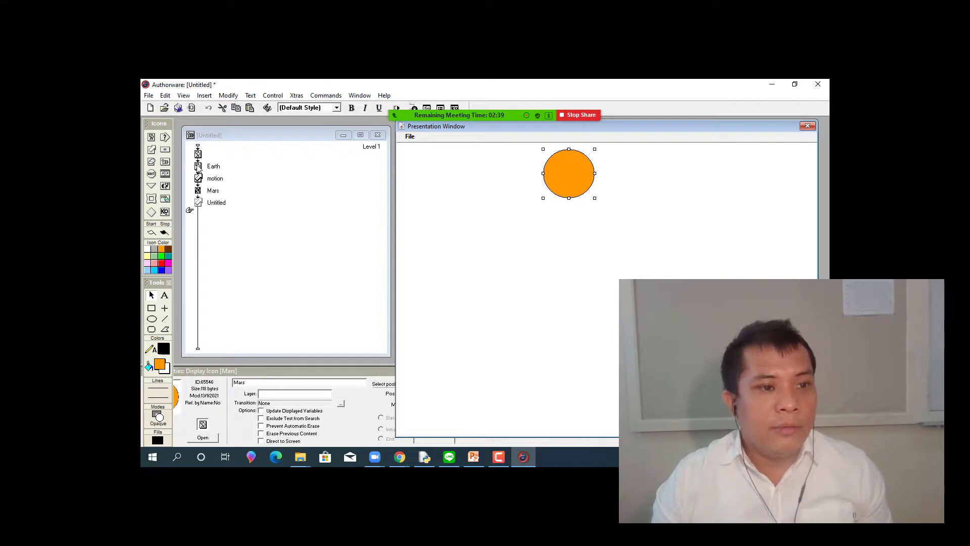
{"action": "left_click", "coordinate": [199, 203]}
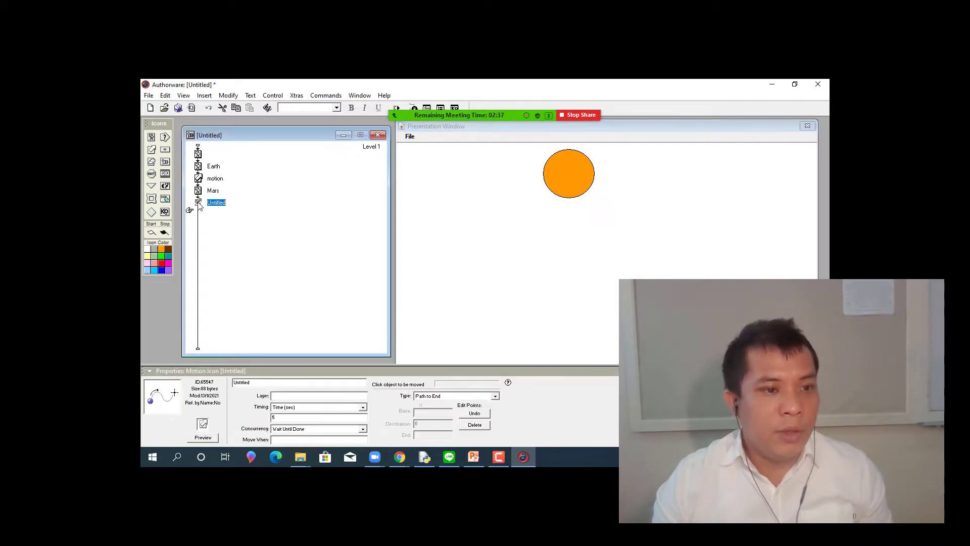
{"action": "left_click", "coordinate": [198, 192]}
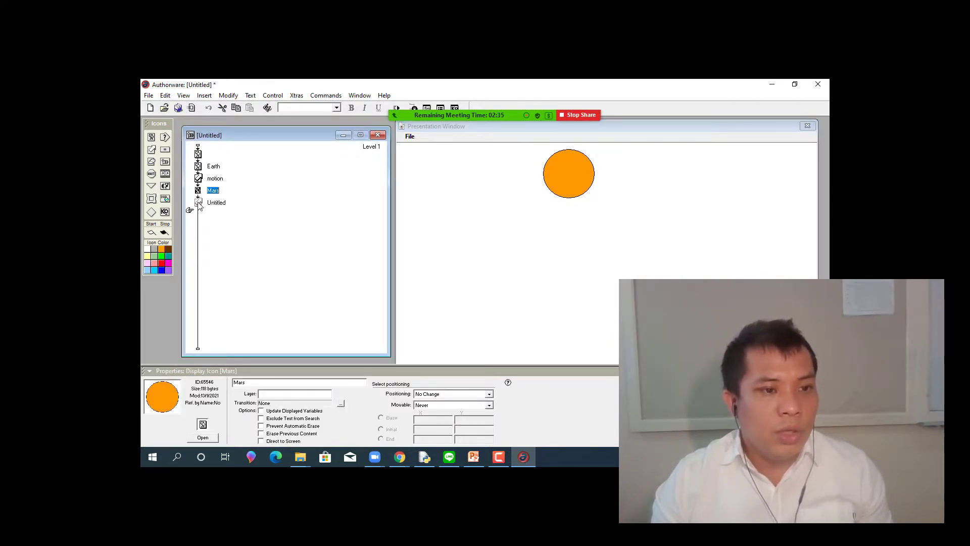
{"action": "left_click", "coordinate": [197, 202]}
{"action": "left_click", "coordinate": [197, 191]}
{"action": "left_click", "coordinate": [199, 204]}
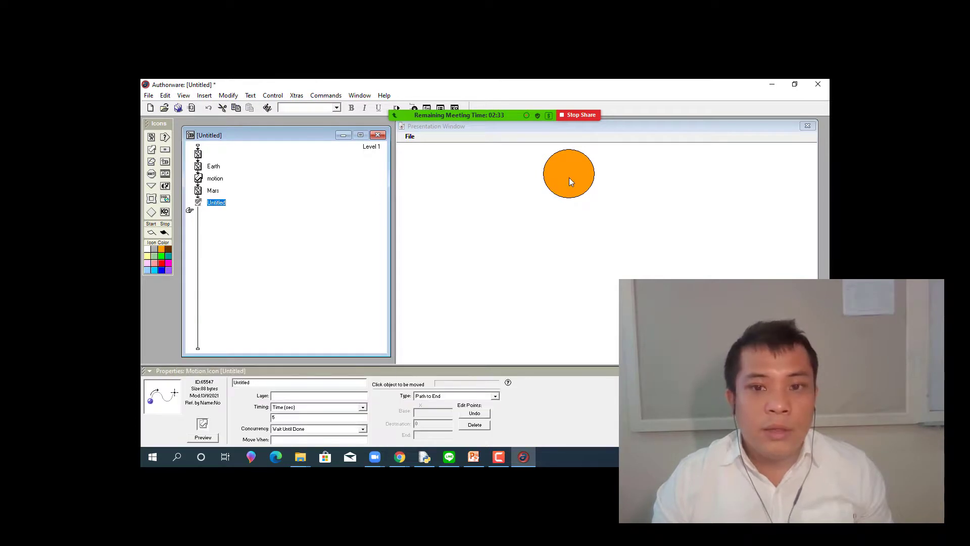
{"action": "left_click", "coordinate": [198, 192]}
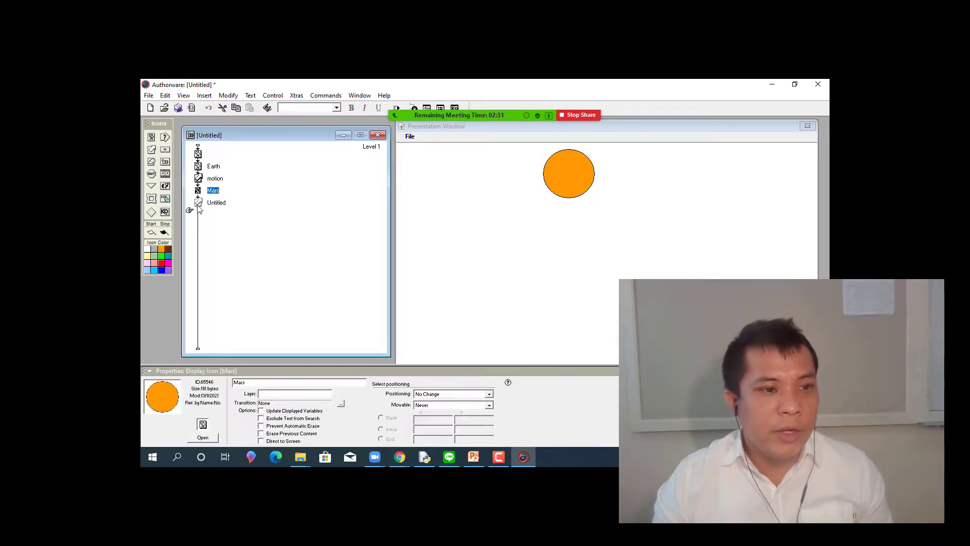
Rename the untitled motion icon below Mars as motion.
{"action": "left_click", "coordinate": [198, 203]}
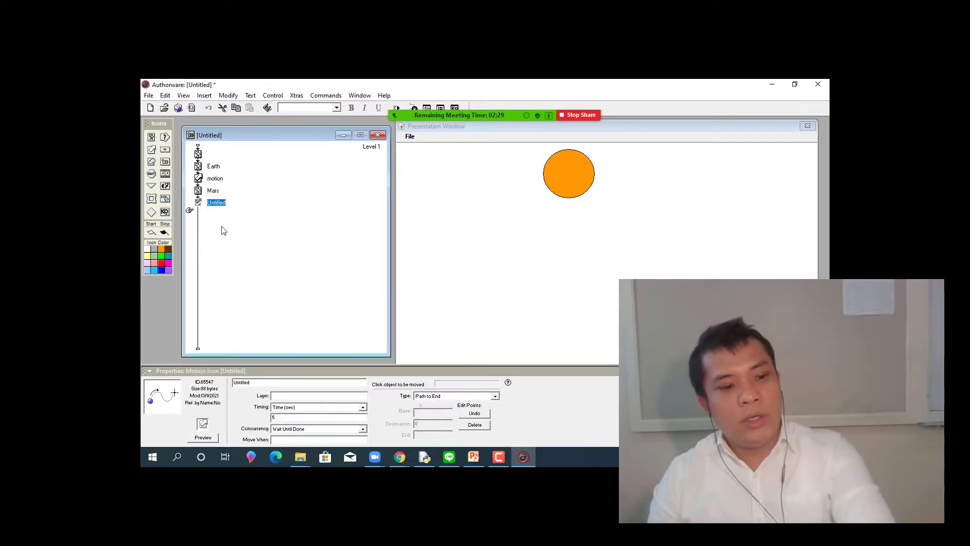
{"action": "key", "text": "BackSpace"}
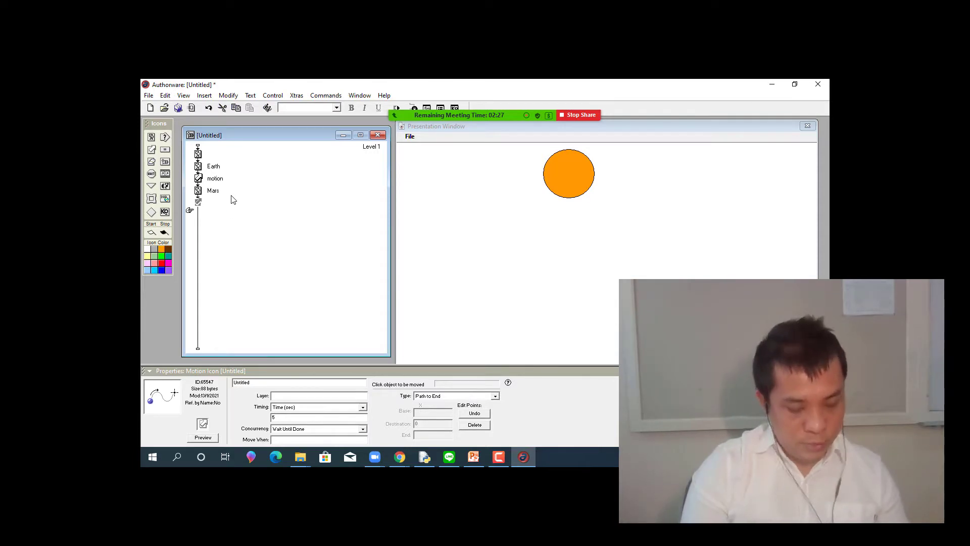
{"action": "type", "text": "motion"}
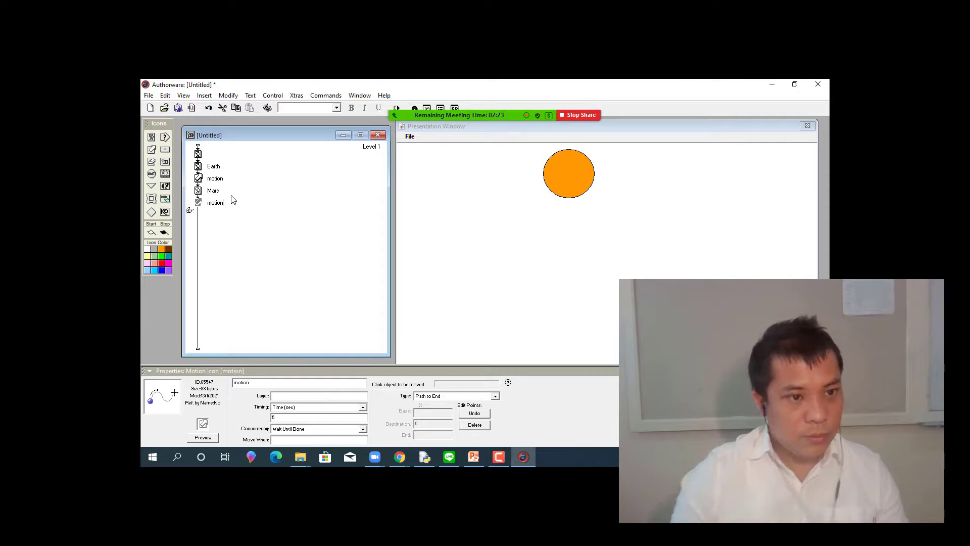
{"action": "left_click", "coordinate": [263, 183]}
Set the orange Mars circle as the object moved by the motion icon below Mars.
{"action": "left_click", "coordinate": [198, 203]}
{"action": "left_click", "coordinate": [199, 192]}
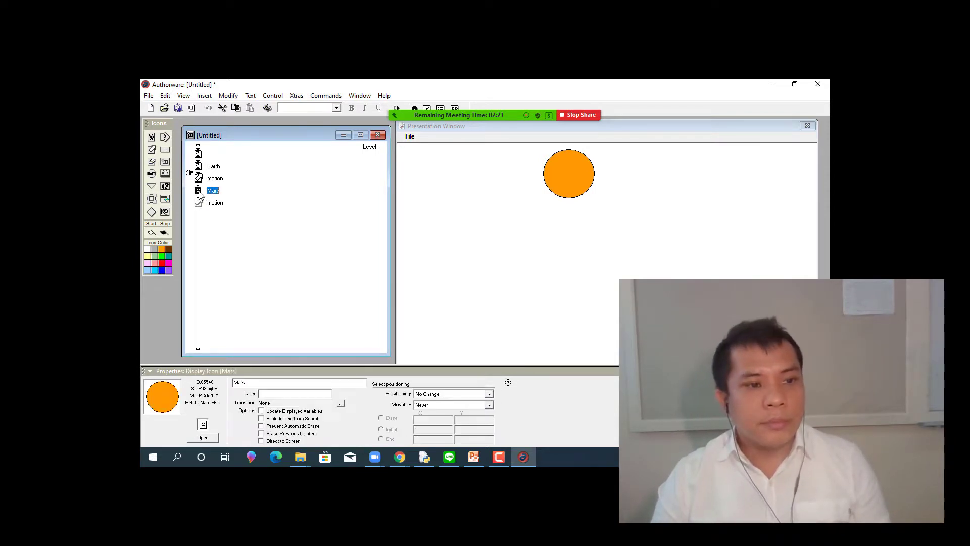
{"action": "double_click", "coordinate": [200, 193]}
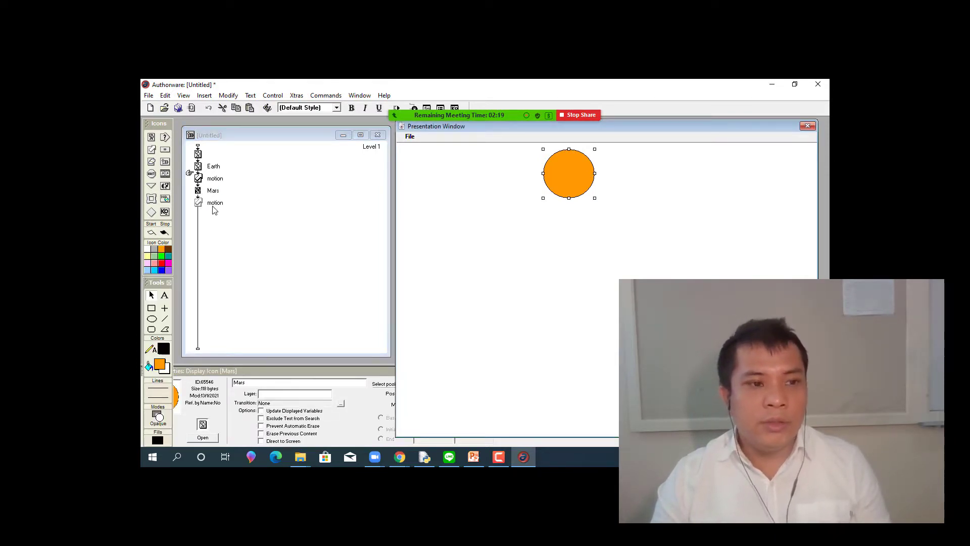
{"action": "left_click", "coordinate": [198, 203]}
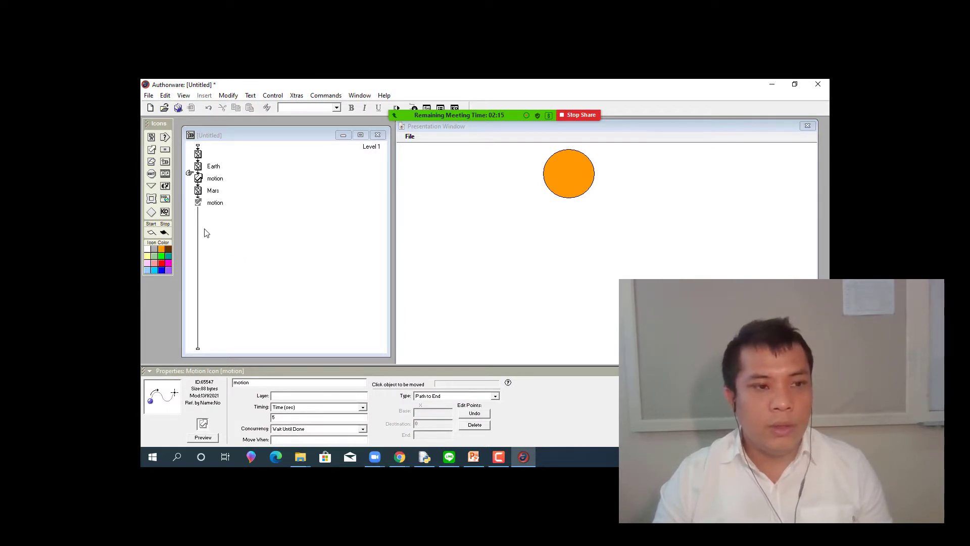
{"action": "left_click", "coordinate": [199, 203]}
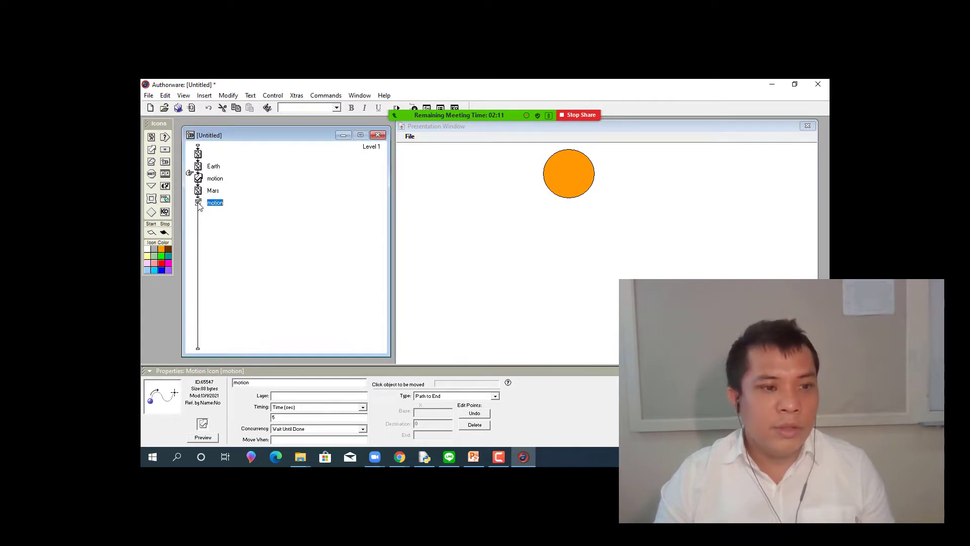
{"action": "left_click", "coordinate": [568, 174]}
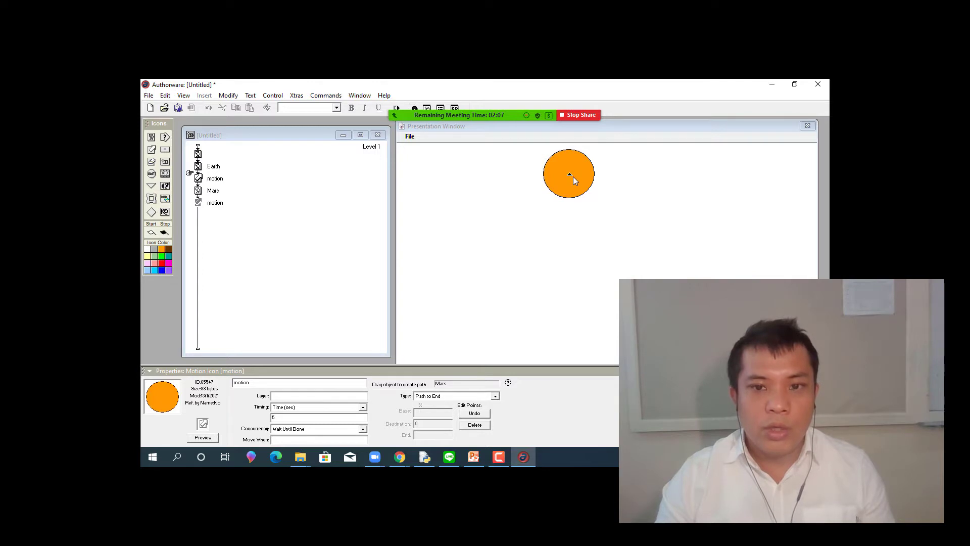
Create a motion path for Mars, curve its middle point, and join both ends into a large closed circle.
{"action": "left_click_drag", "start_coordinate": [569, 174], "coordinate": [481, 204]}
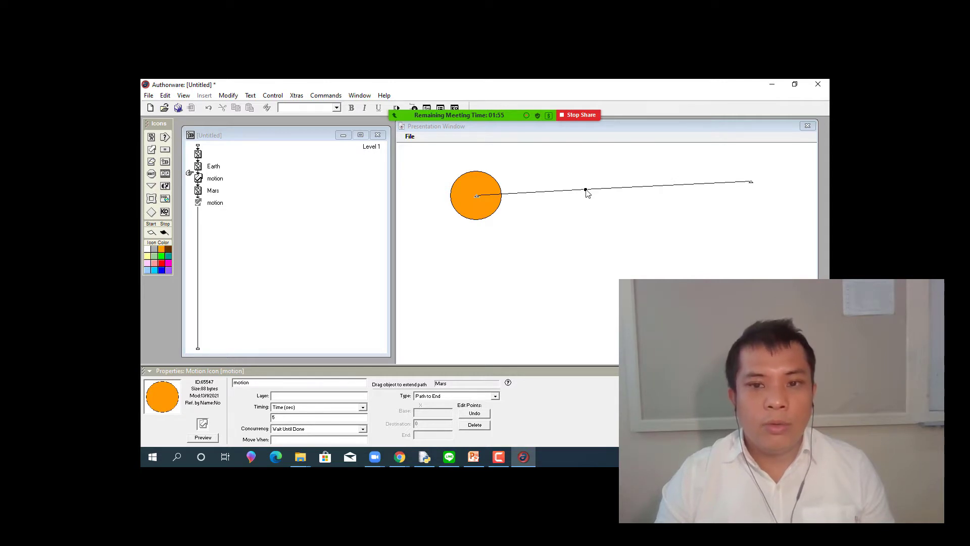
{"action": "left_click_drag", "start_coordinate": [586, 190], "coordinate": [583, 158]}
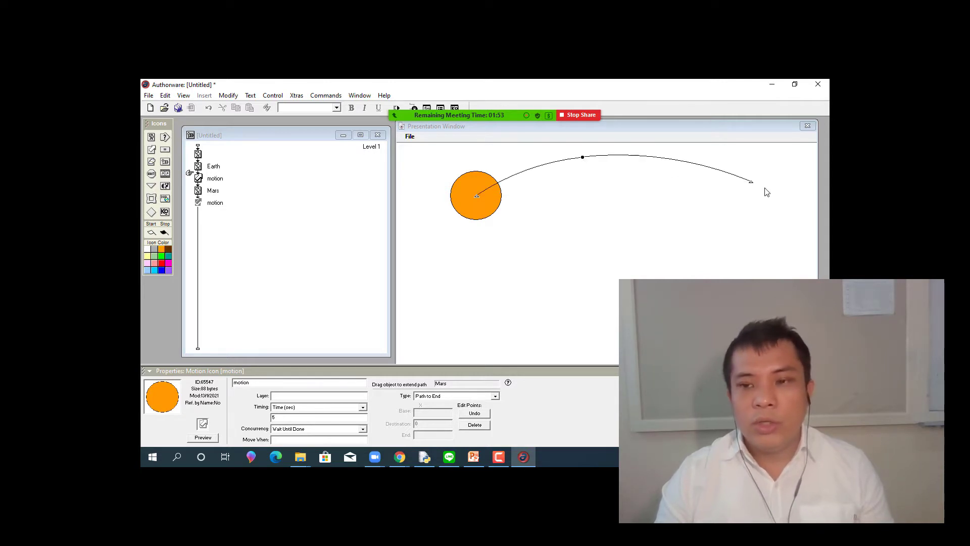
{"action": "left_click_drag", "start_coordinate": [752, 182], "coordinate": [768, 233]}
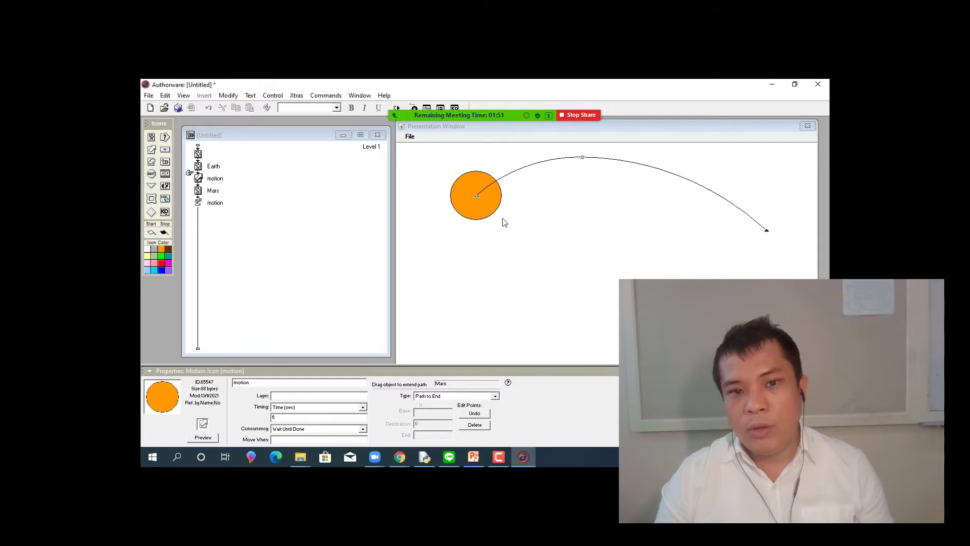
{"action": "left_click_drag", "start_coordinate": [458, 279], "coordinate": [458, 281]}
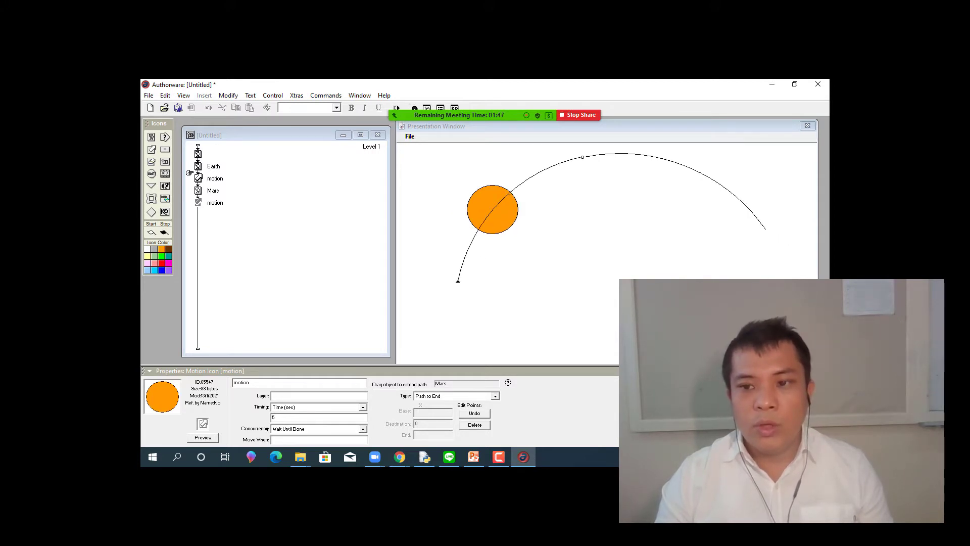
{"action": "left_click_drag", "start_coordinate": [607, 342], "coordinate": [602, 340]}
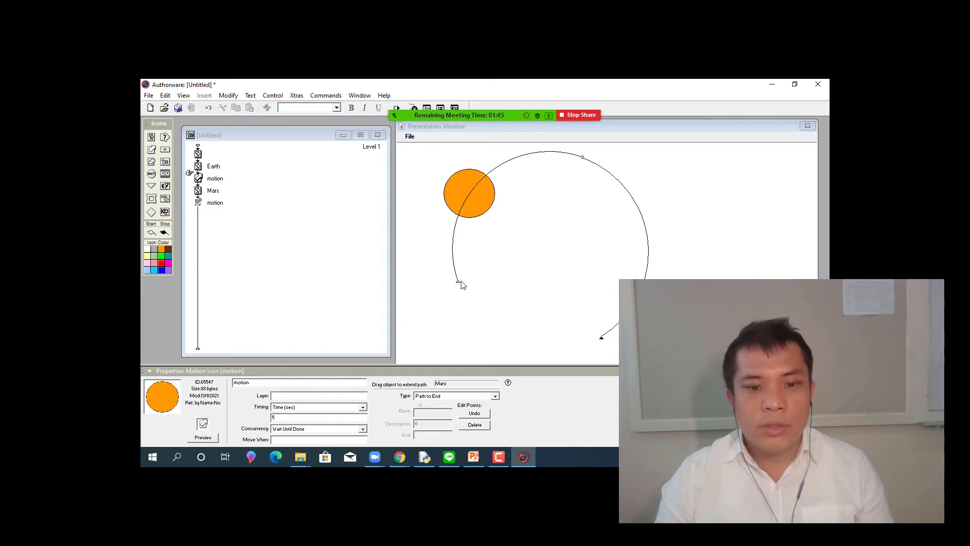
{"action": "left_click_drag", "start_coordinate": [461, 282], "coordinate": [588, 340]}
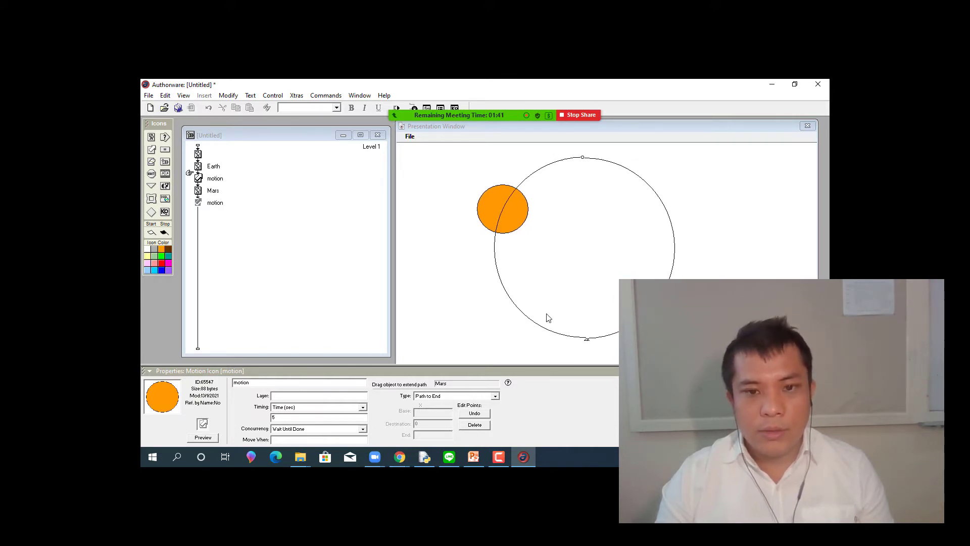
Open the Mars display icon and change the circle's fill to light green.
{"action": "left_click", "coordinate": [200, 155]}
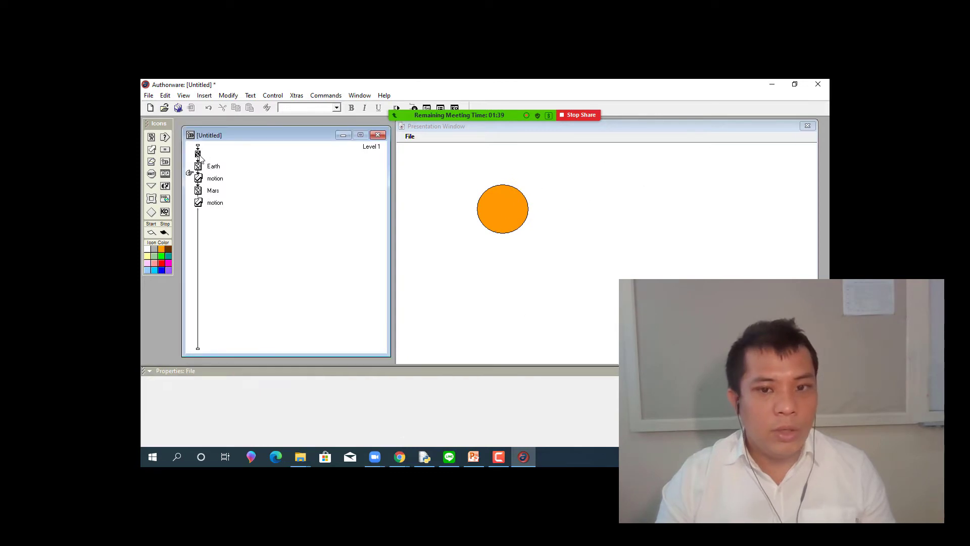
{"action": "left_click", "coordinate": [199, 195]}
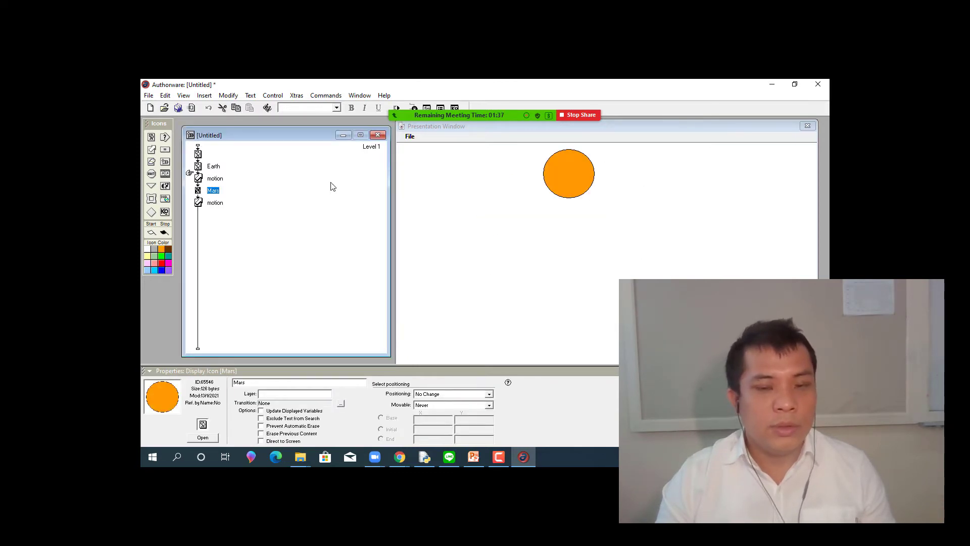
{"action": "double_click", "coordinate": [200, 193]}
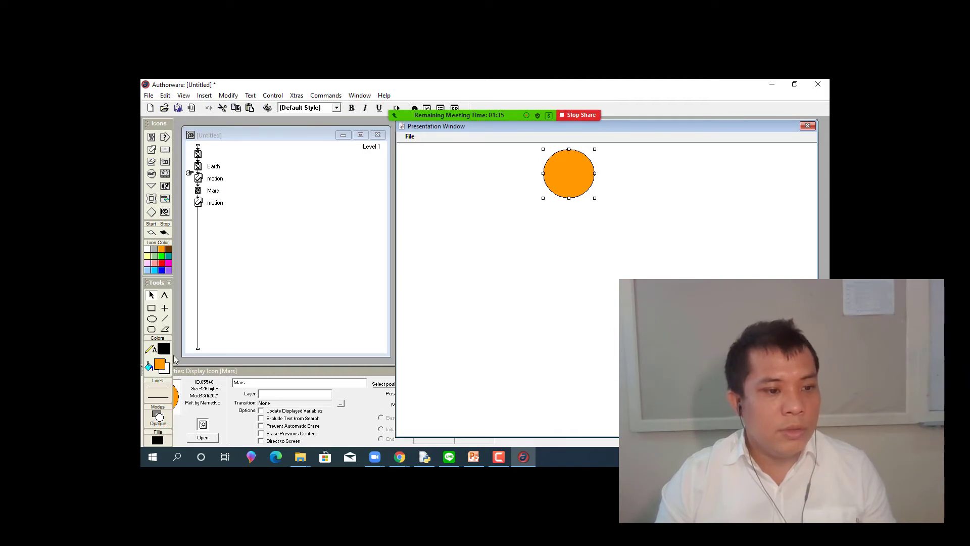
{"action": "left_click", "coordinate": [156, 369]}
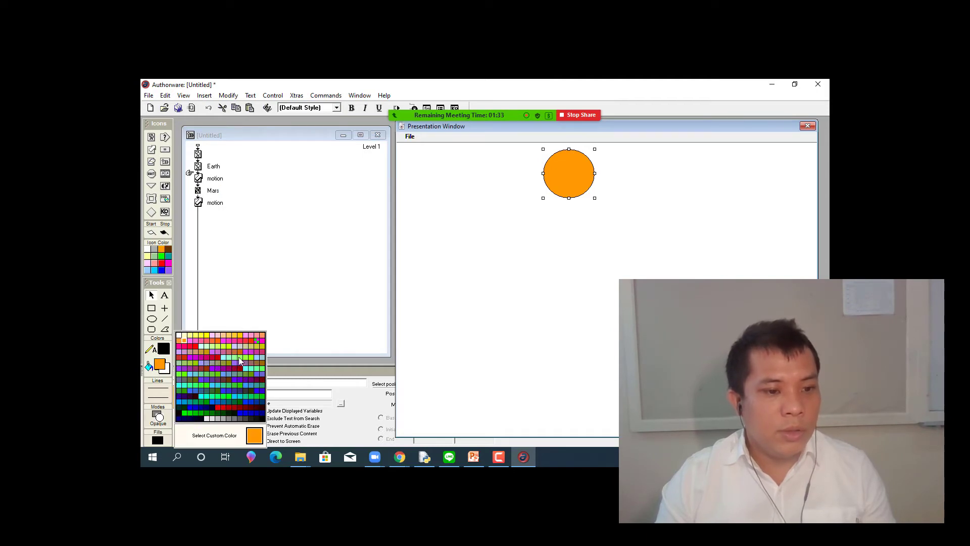
{"action": "left_click", "coordinate": [212, 398]}
Check the Earth circle and the Mars motion path, and run the animation from the beginning.
{"action": "left_click", "coordinate": [199, 166]}
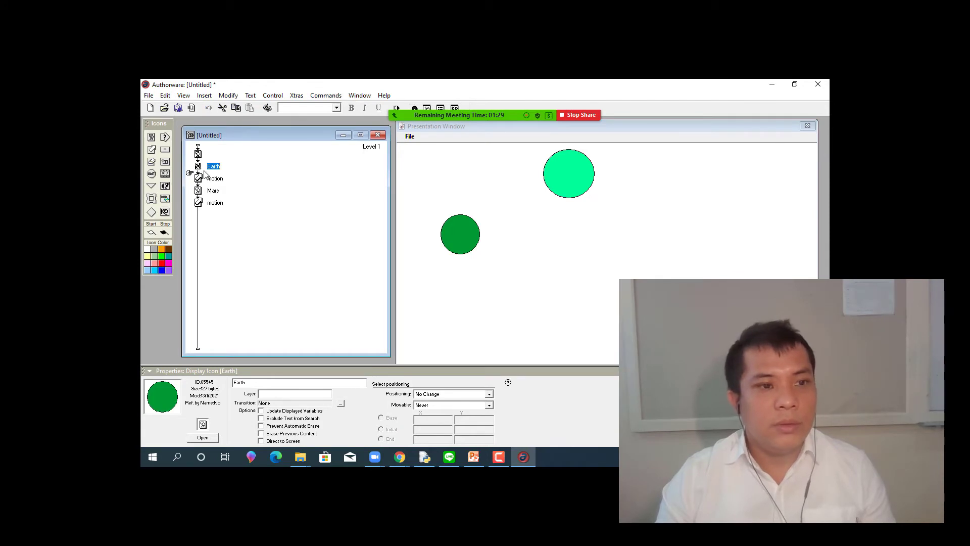
{"action": "left_click", "coordinate": [199, 204]}
{"action": "left_click", "coordinate": [199, 191]}
{"action": "left_click", "coordinate": [200, 203]}
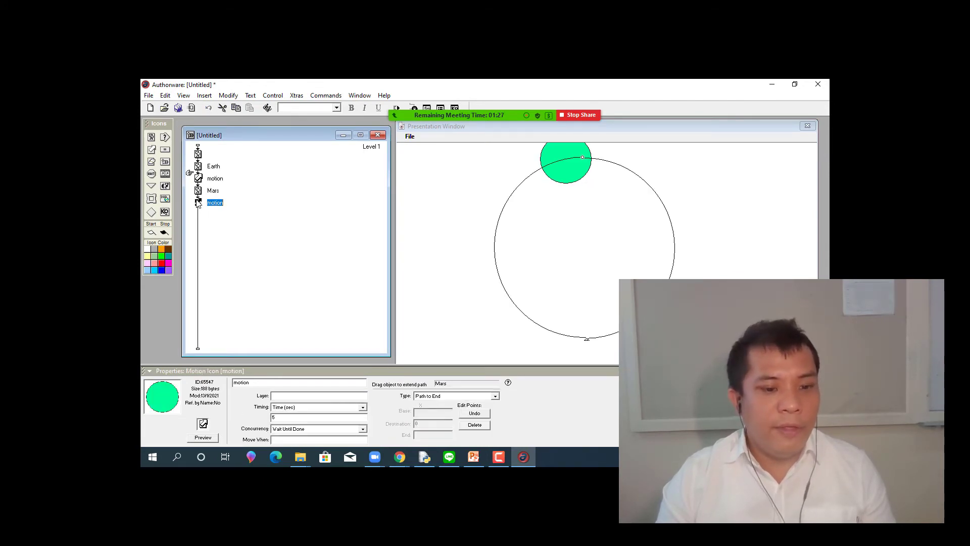
{"action": "mouse_move", "coordinate": [428, 101]}
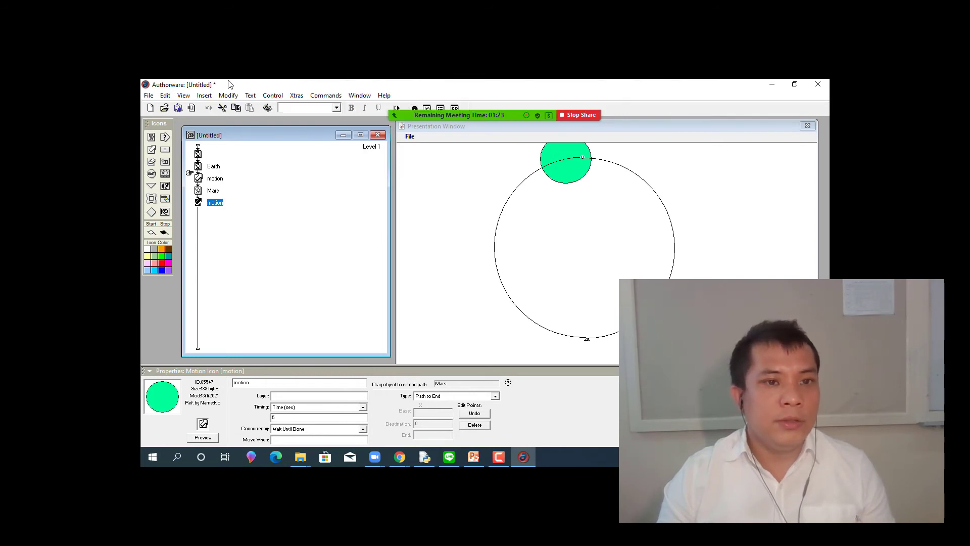
{"action": "left_click", "coordinate": [397, 108]}
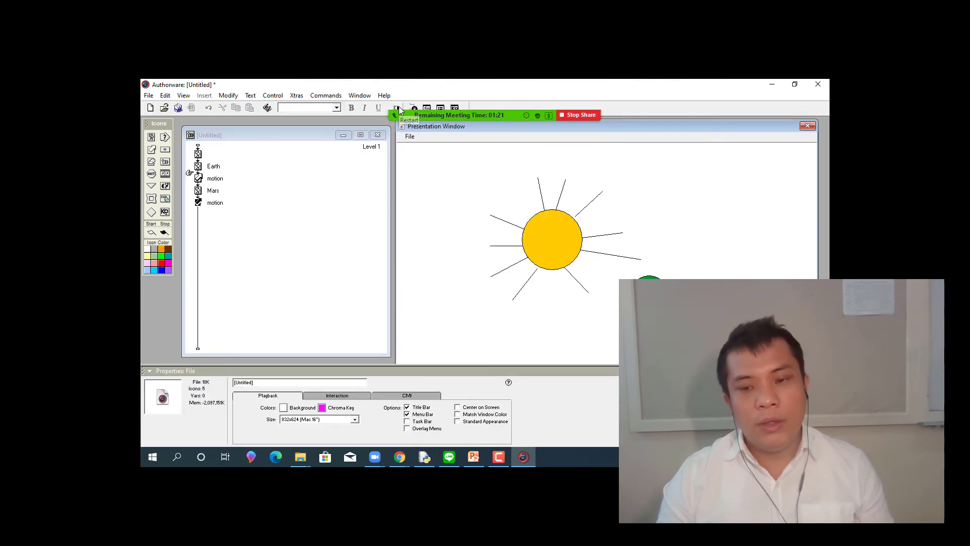